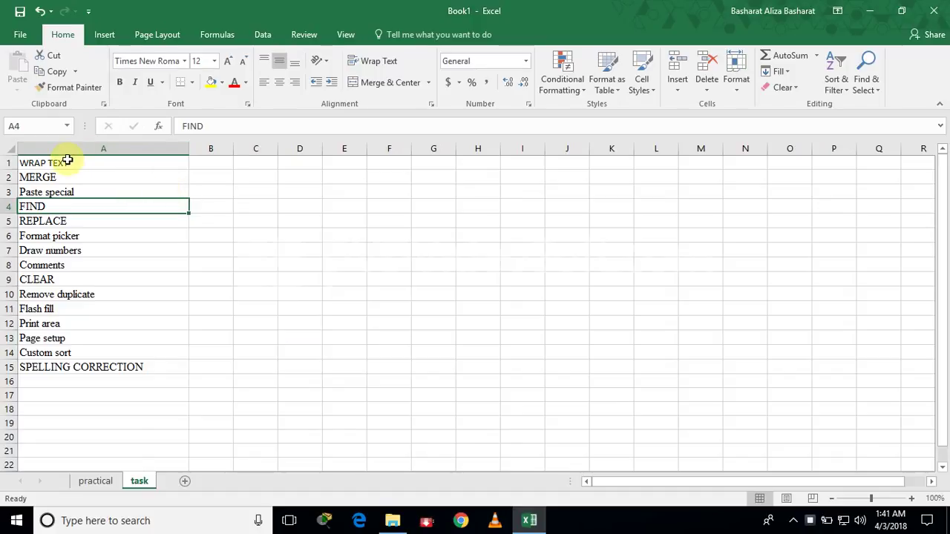
Step: Fill the WRAP TEXT entry in A1 of the task sheet yellow, and wrap the Students Name header in B1 of the practical sheet
click(212, 86)
click(85, 483)
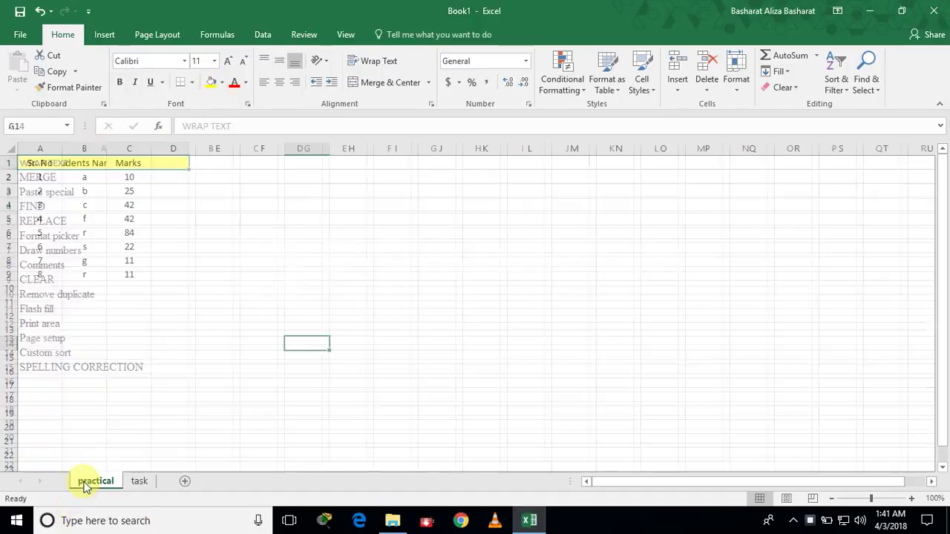
click(86, 162)
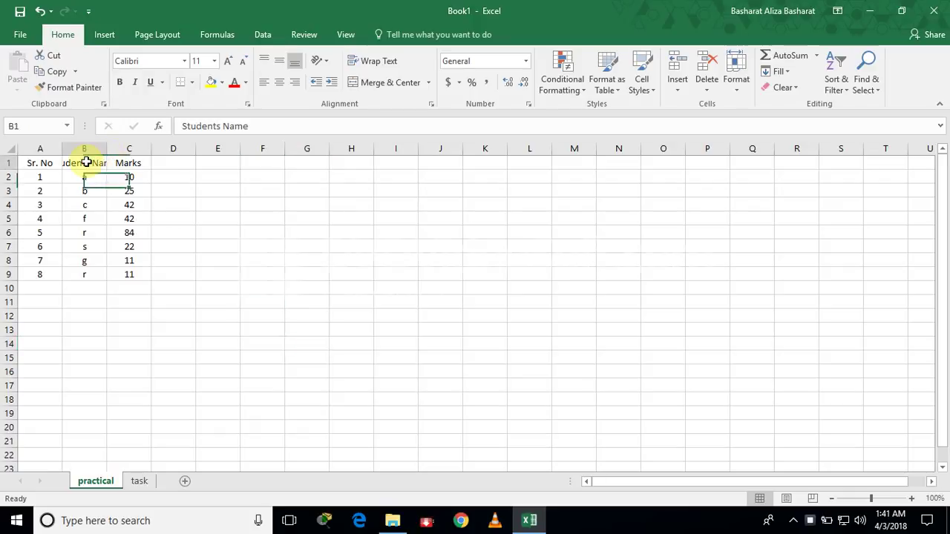
click(375, 63)
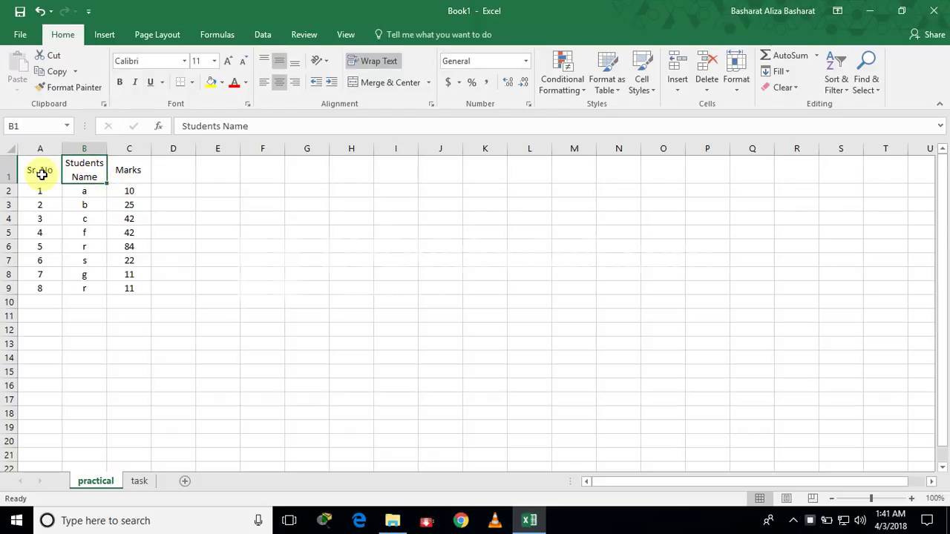
Step: Select the MERGE entry on the task sheet, and enter Total in cell A10 of the practical sheet below the serial numbers
click(138, 482)
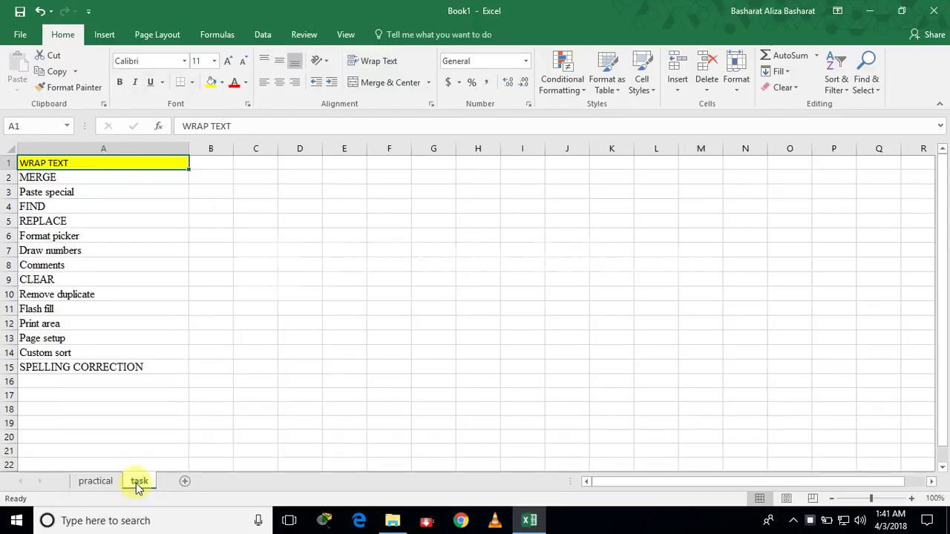
click(49, 180)
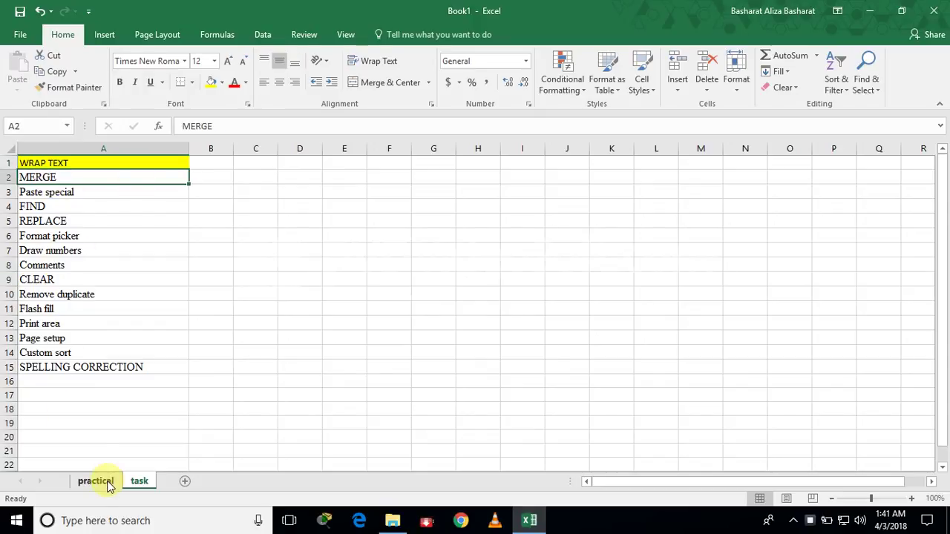
click(80, 482)
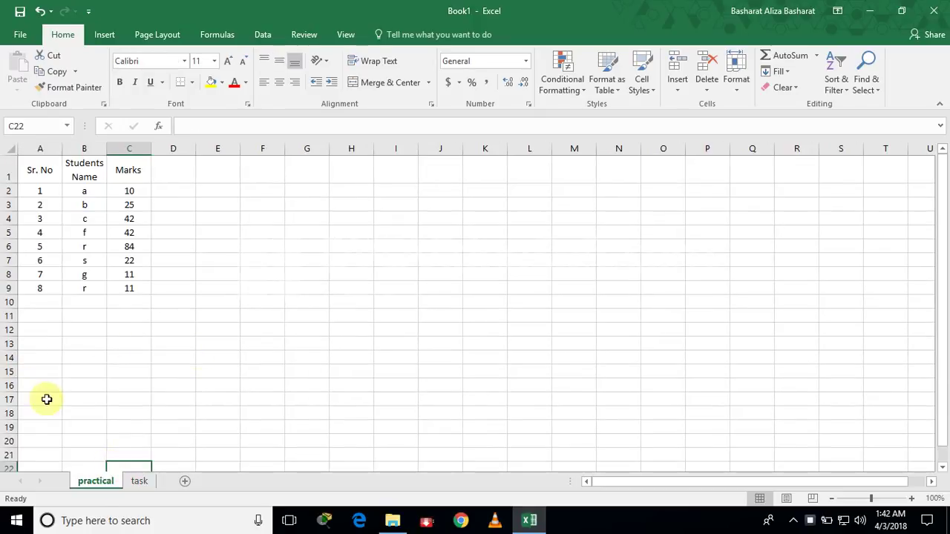
click(49, 304)
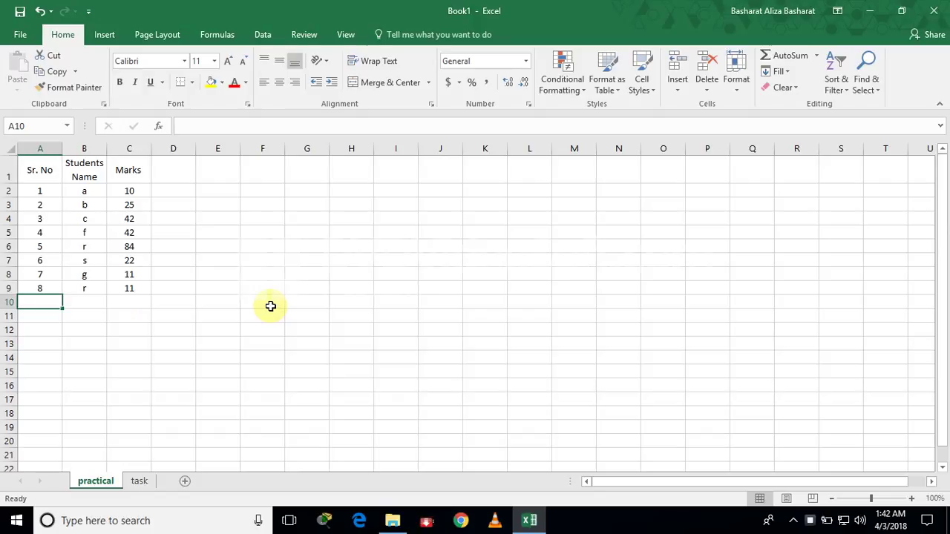
text(Total)
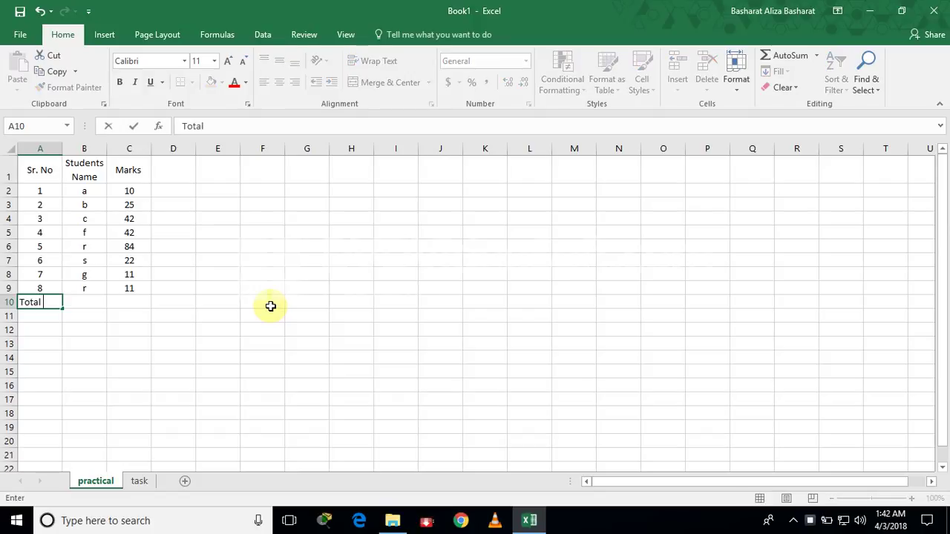
click(270, 306)
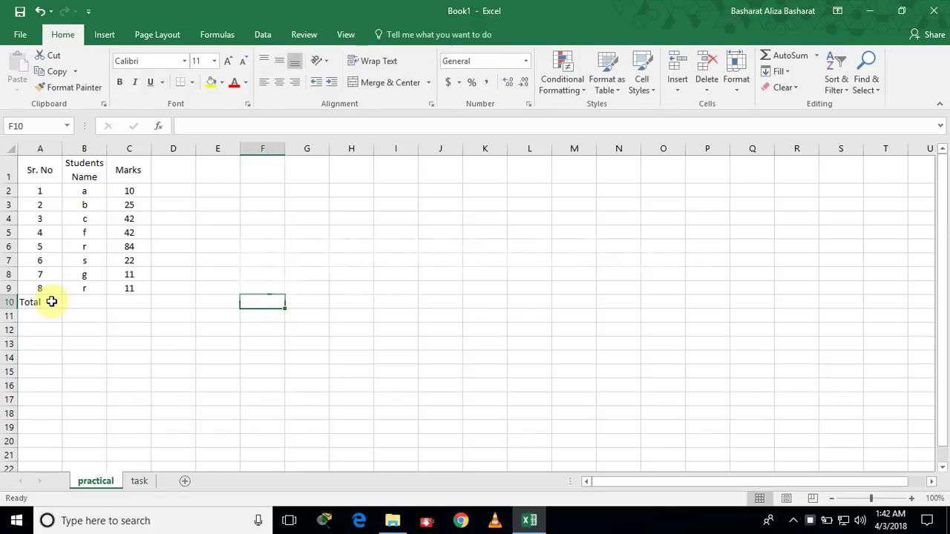
Step: Merge and center the Total label across A10:B10 and make it bold
click(52, 301)
click(78, 301)
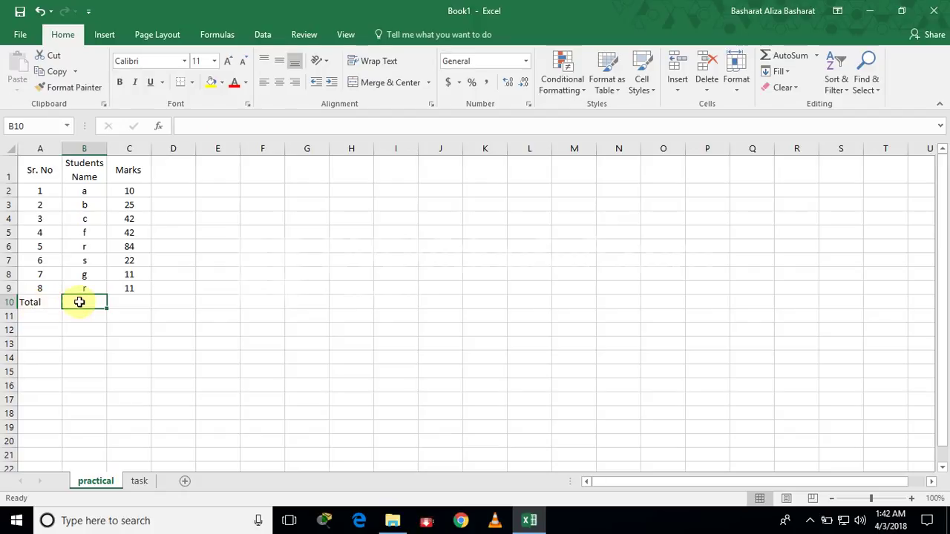
drag(79, 301, 57, 300)
click(386, 91)
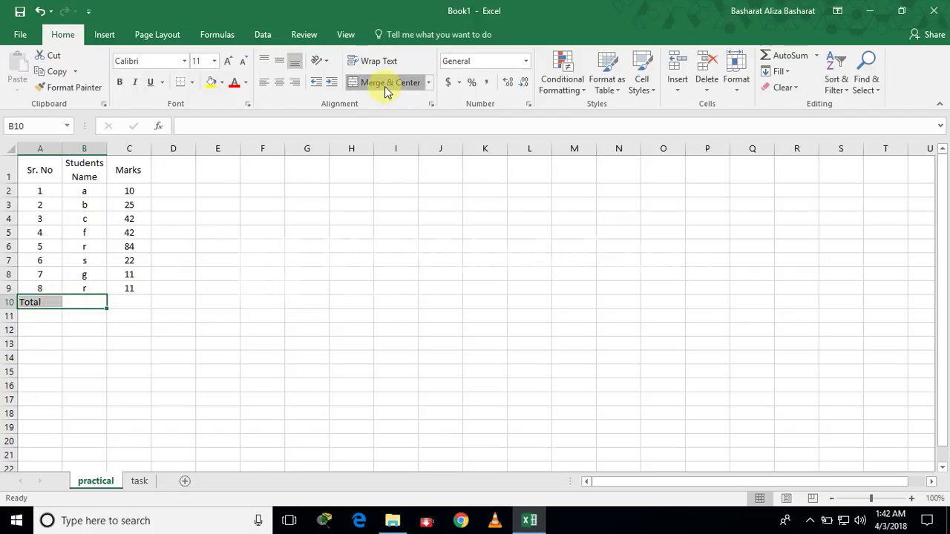
click(123, 85)
click(212, 310)
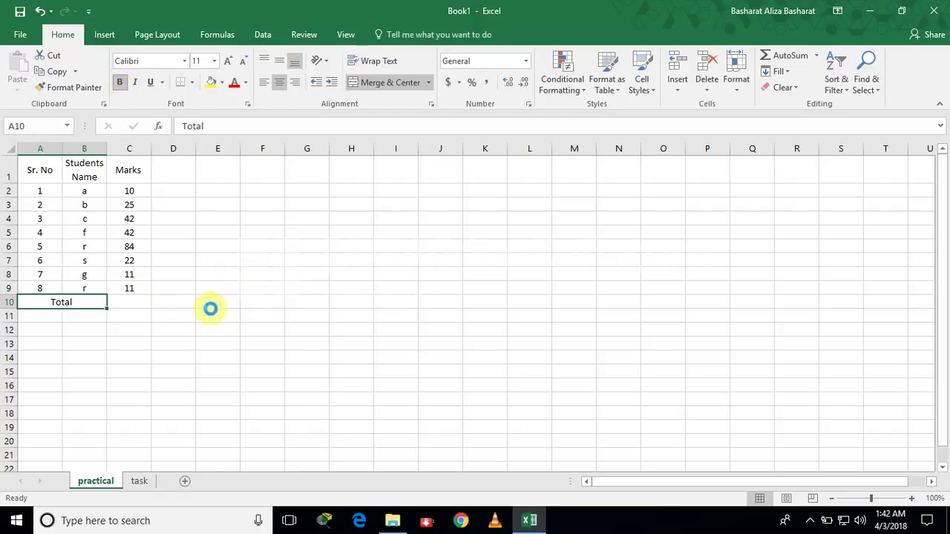
click(101, 305)
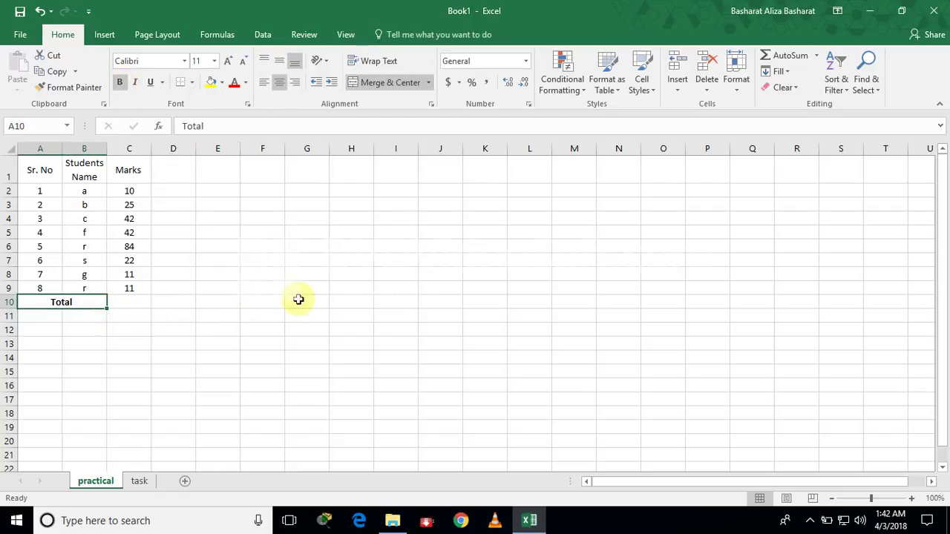
Step: Unmerge the Total label's cells A10:B10, and merge and center them again
click(428, 83)
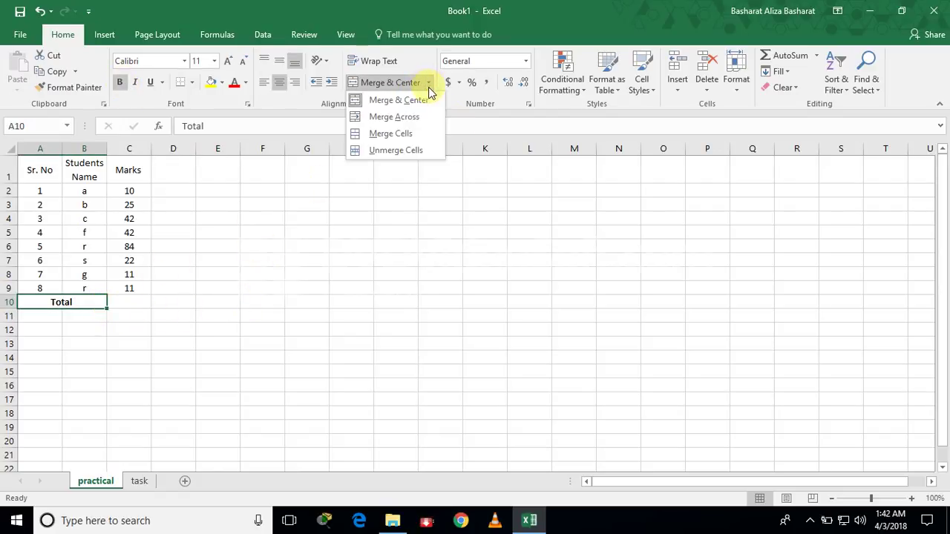
click(408, 152)
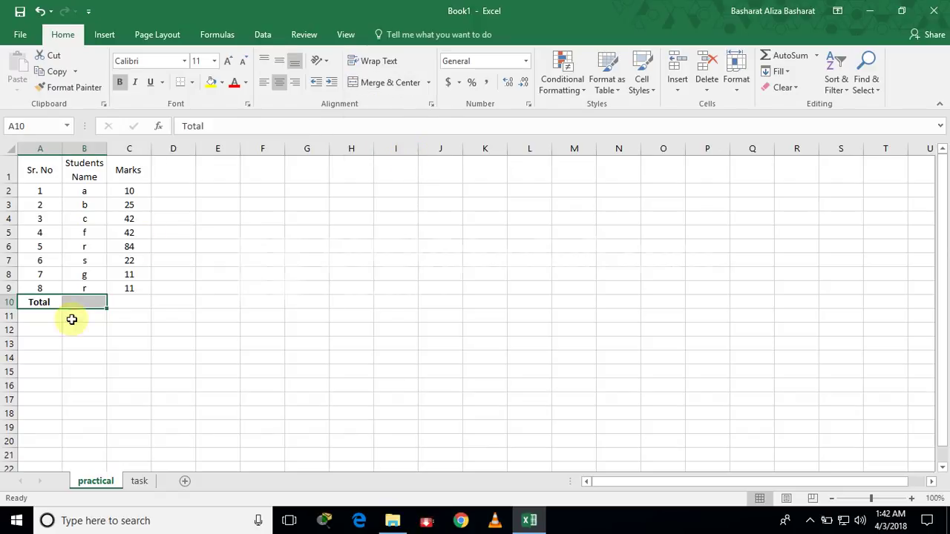
click(378, 83)
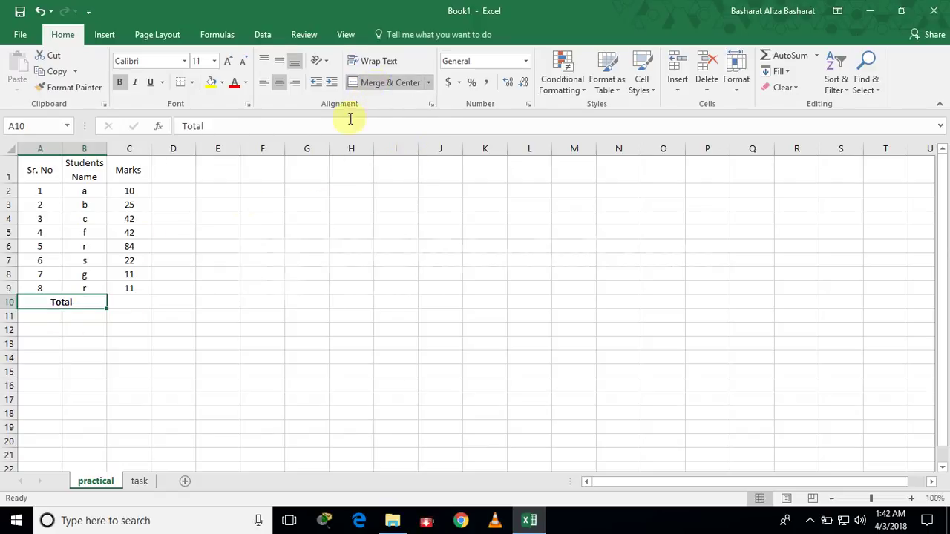
Step: Fill the MERGE and Paste special entries in A2 and A3 of the task sheet yellow
click(141, 481)
click(210, 84)
click(59, 195)
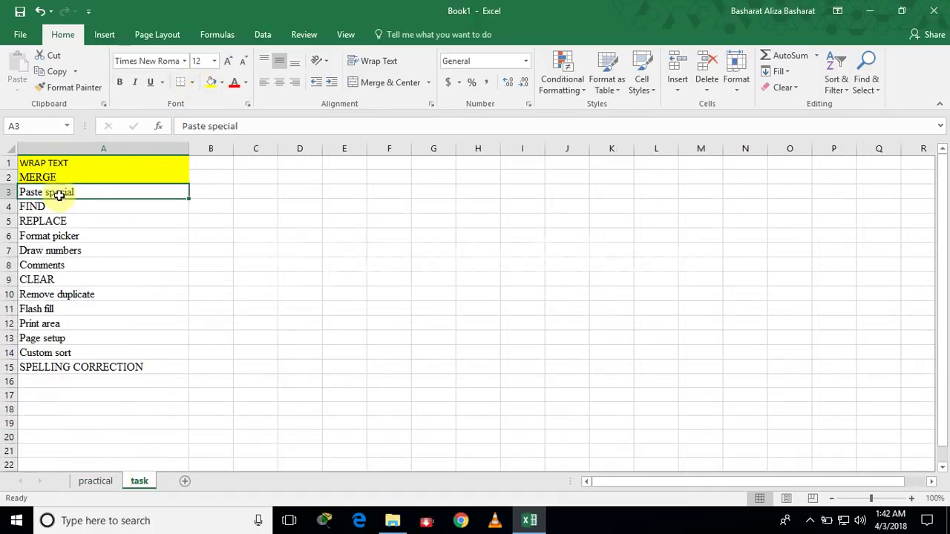
click(212, 83)
Step: Total the Marks column in cell C10 of the practical sheet with an AutoSum of C2:C9
click(95, 481)
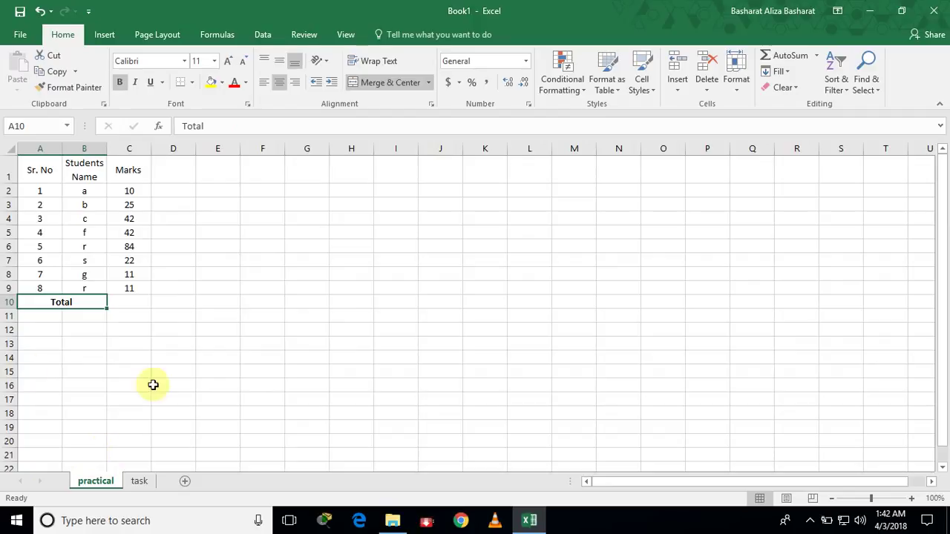
click(135, 305)
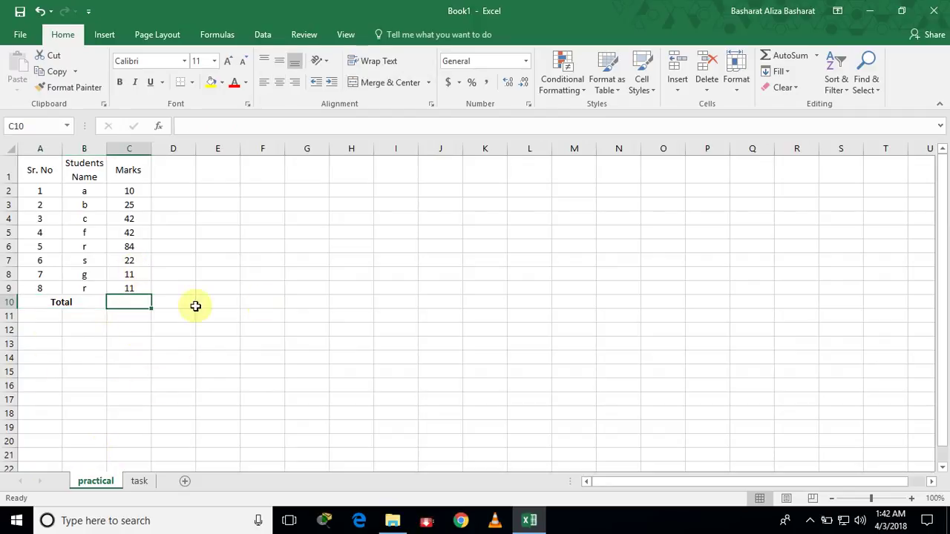
click(201, 36)
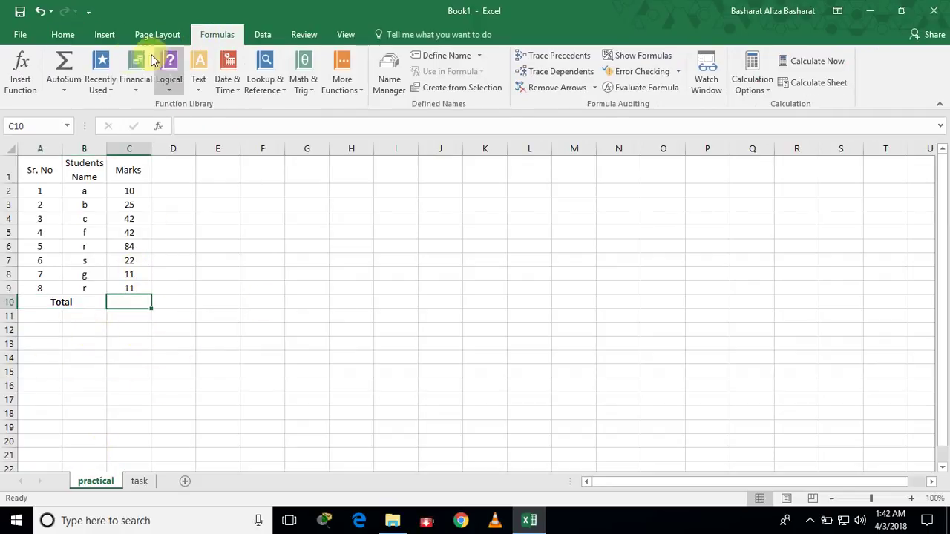
click(64, 61)
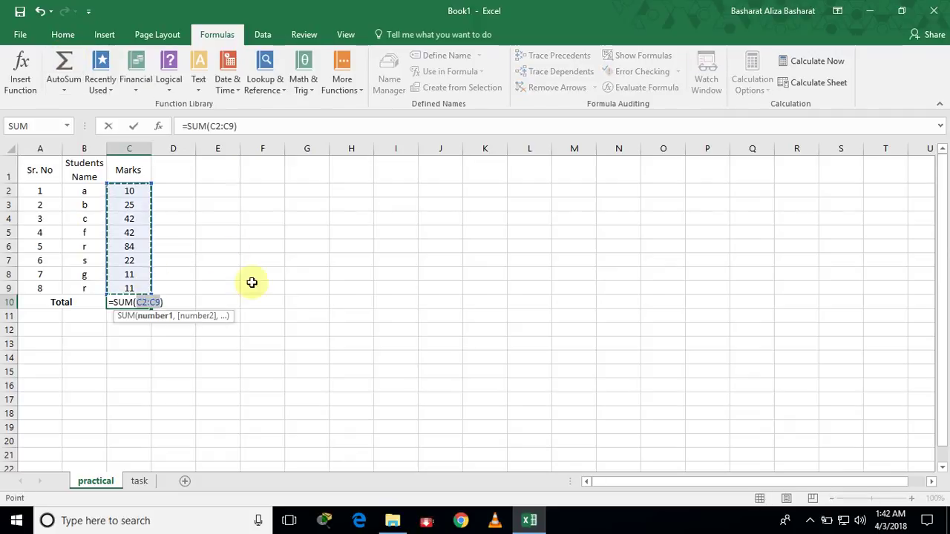
key(Return)
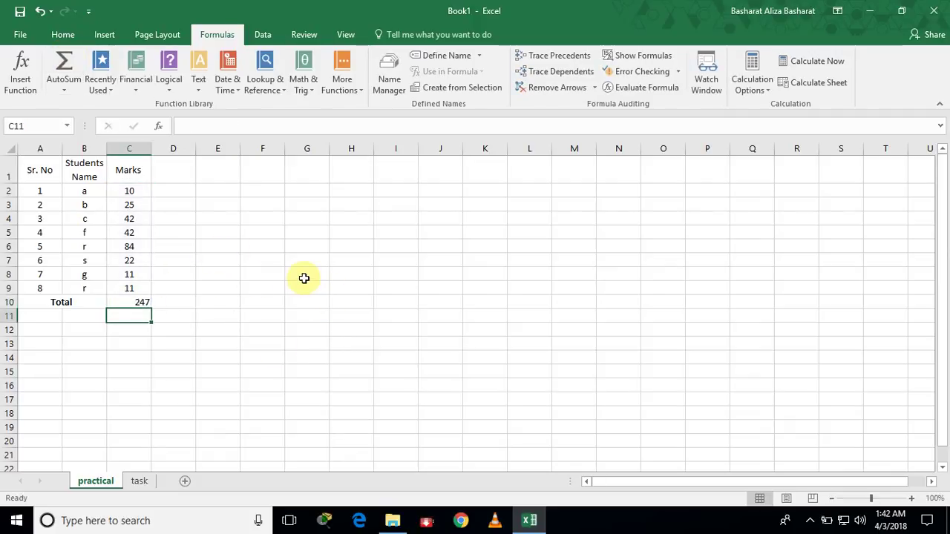
Step: Copy the marks total from C10 and paste only its value into G4
right_click(138, 301)
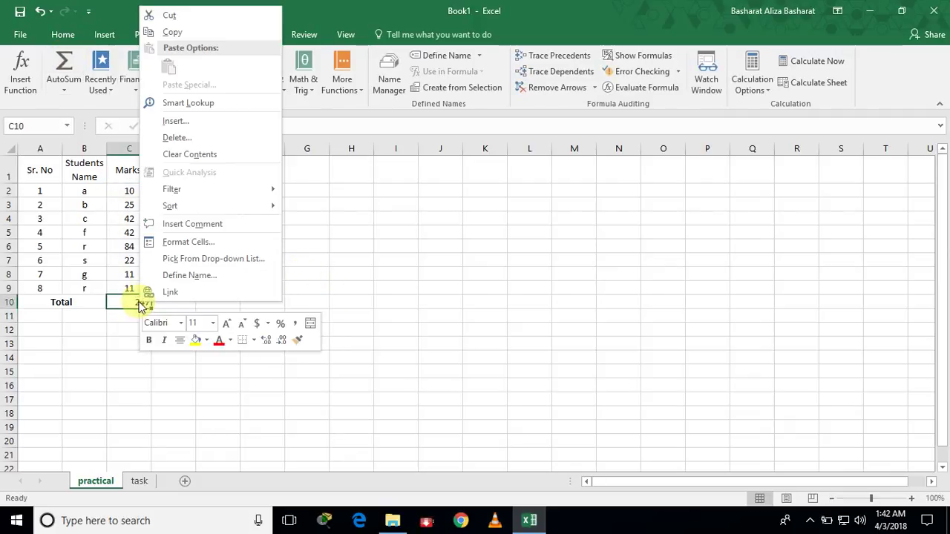
click(172, 32)
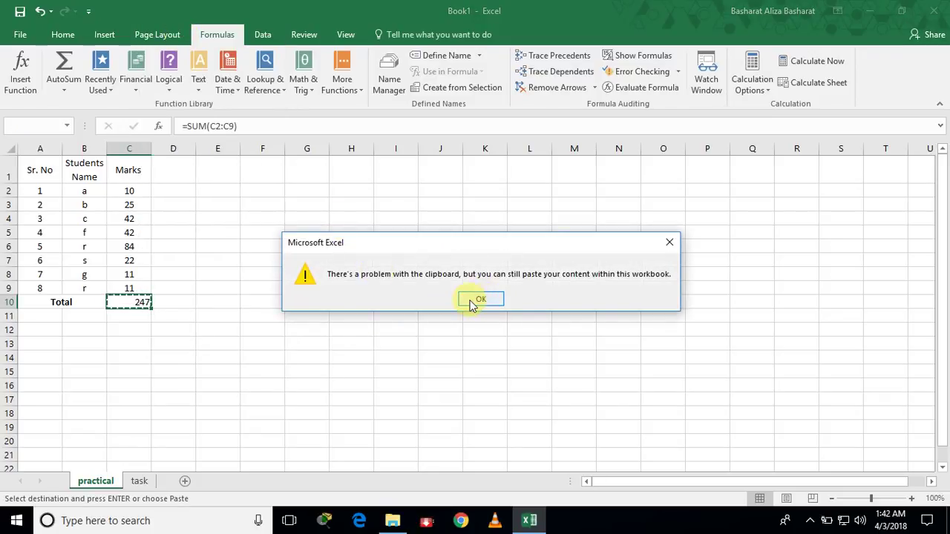
click(479, 300)
right_click(295, 218)
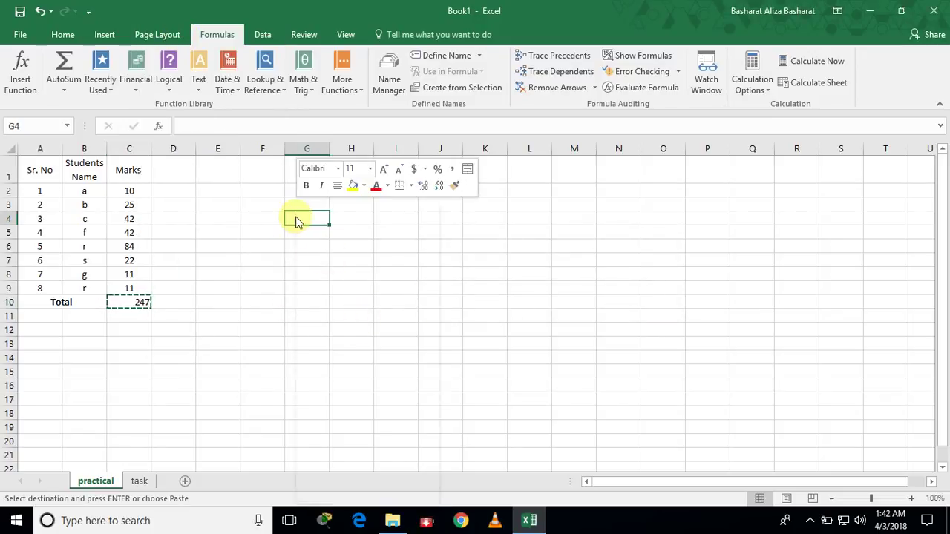
click(327, 269)
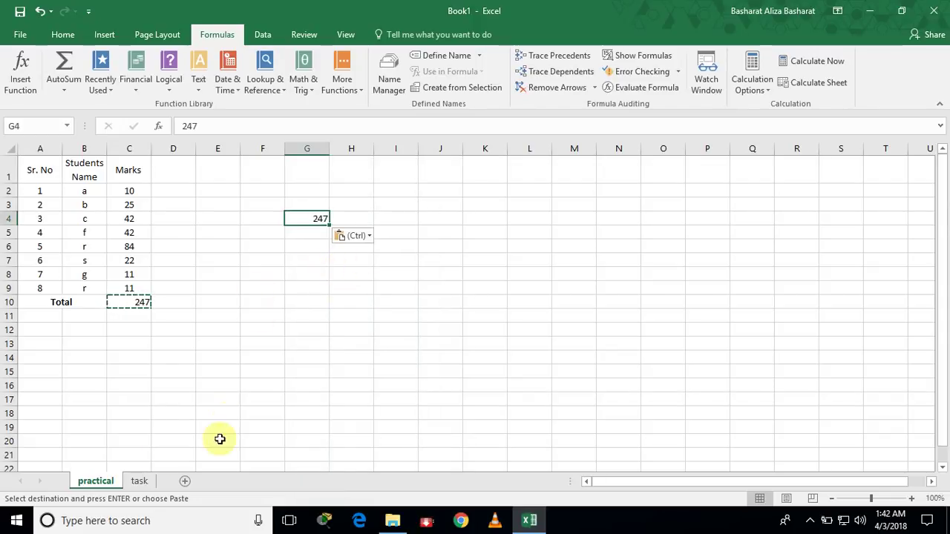
Step: Fill the FIND entry in A4 of the task sheet yellow
click(141, 481)
click(59, 206)
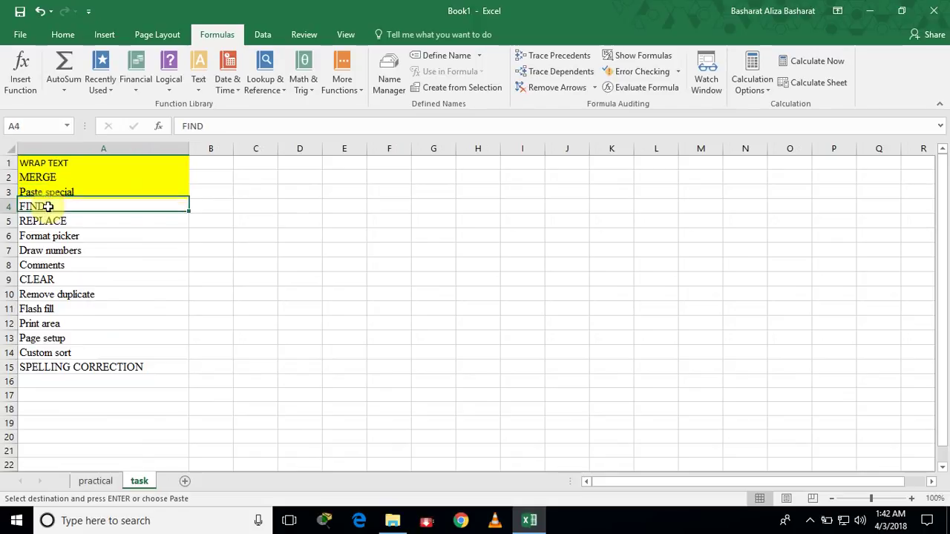
click(64, 34)
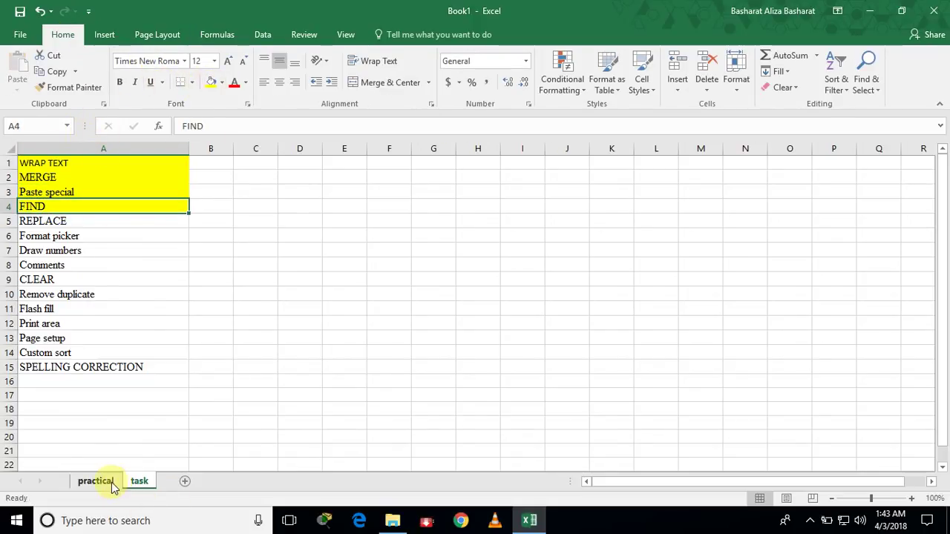
Step: Find the next cell containing "r" on the practical sheet
click(85, 482)
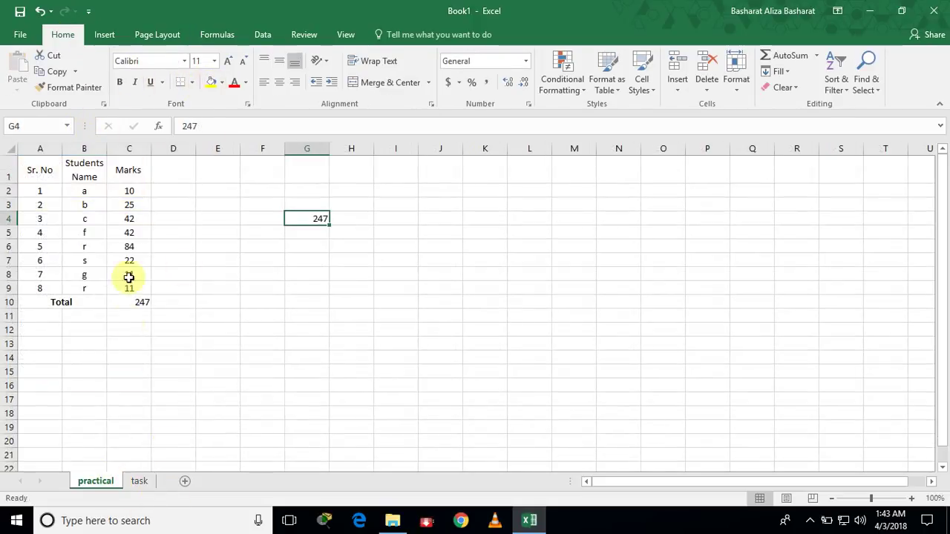
click(863, 79)
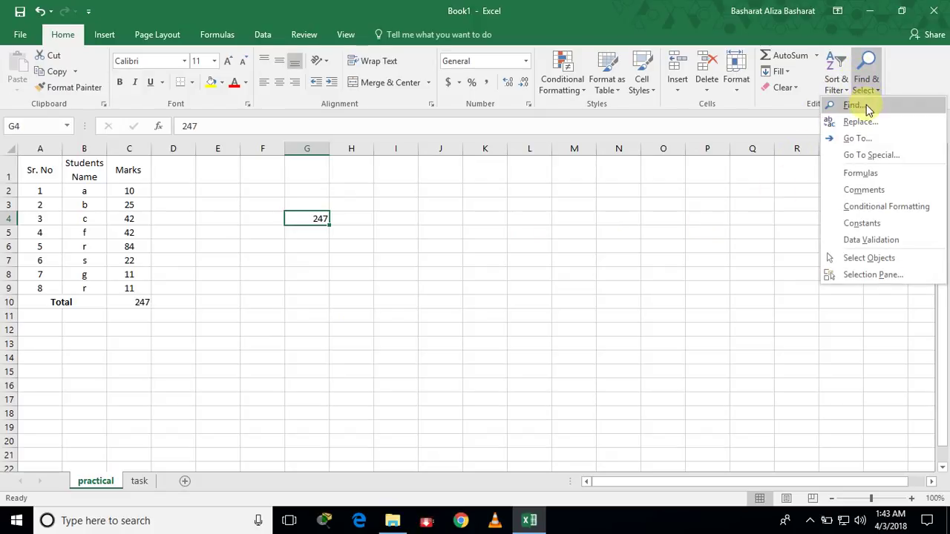
click(866, 105)
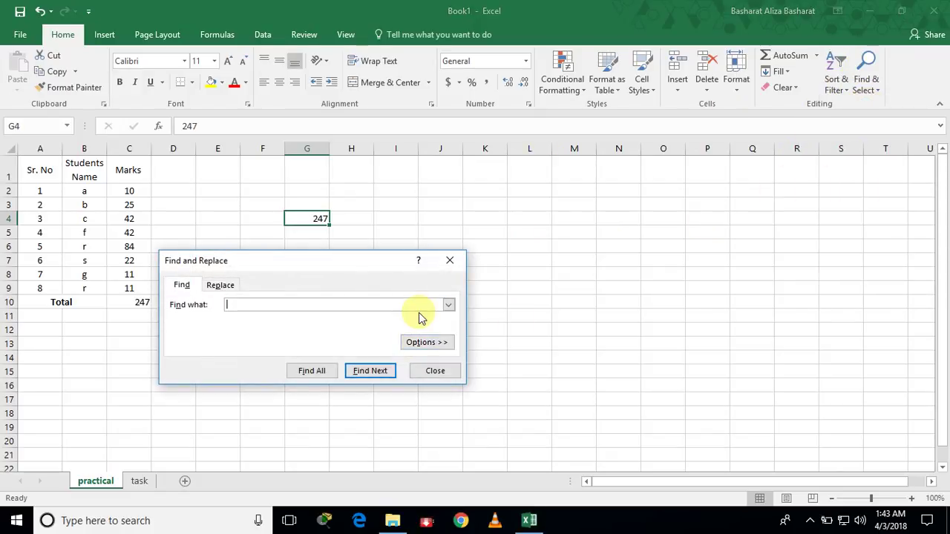
text(r)
click(375, 373)
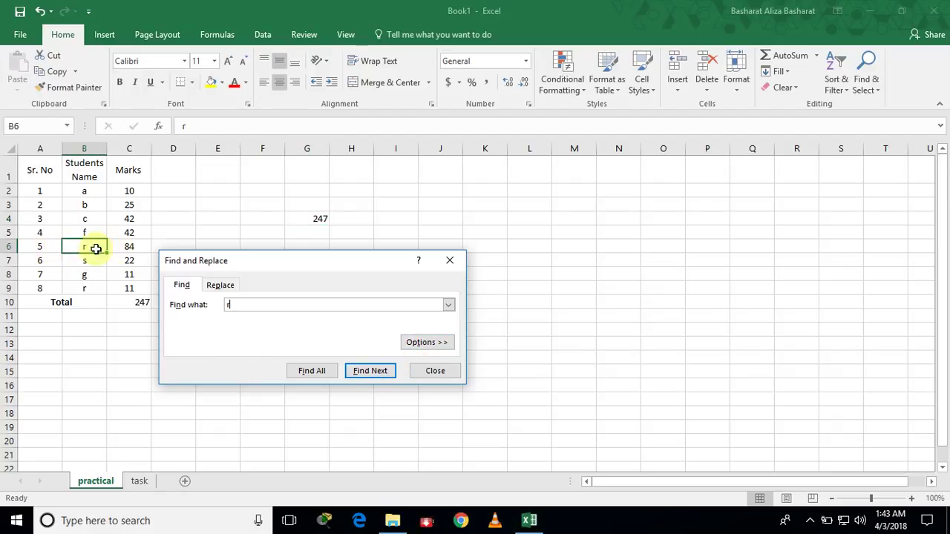
Step: Find the next cell containing "s" and close the Find and Replace dialog
drag(239, 305, 197, 303)
text(s)
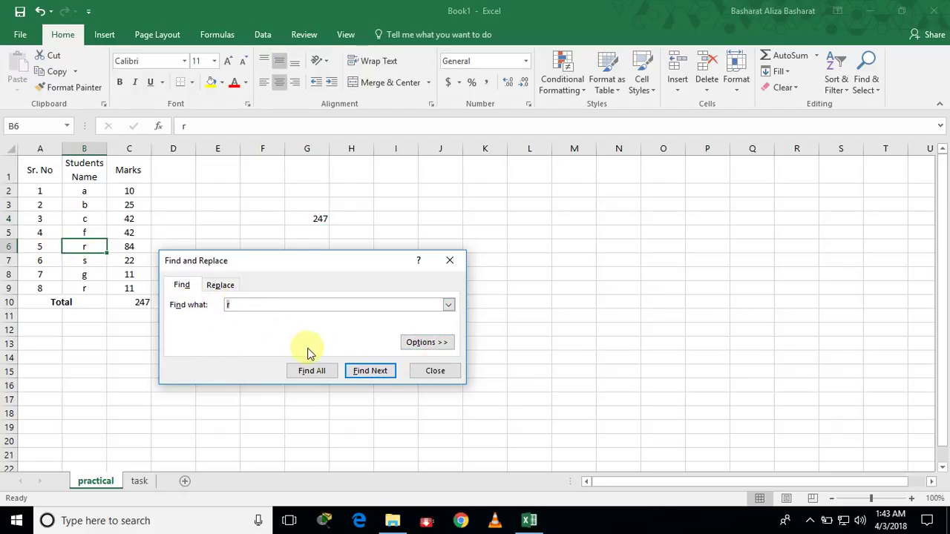
click(355, 373)
click(448, 260)
Step: Fill the REPLACE entry in A5 of the task sheet yellow
click(140, 480)
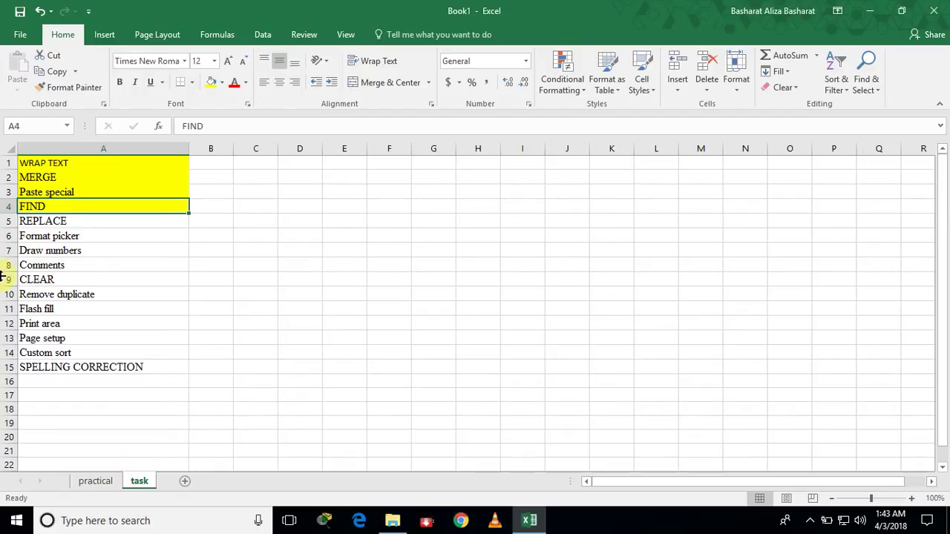
click(52, 224)
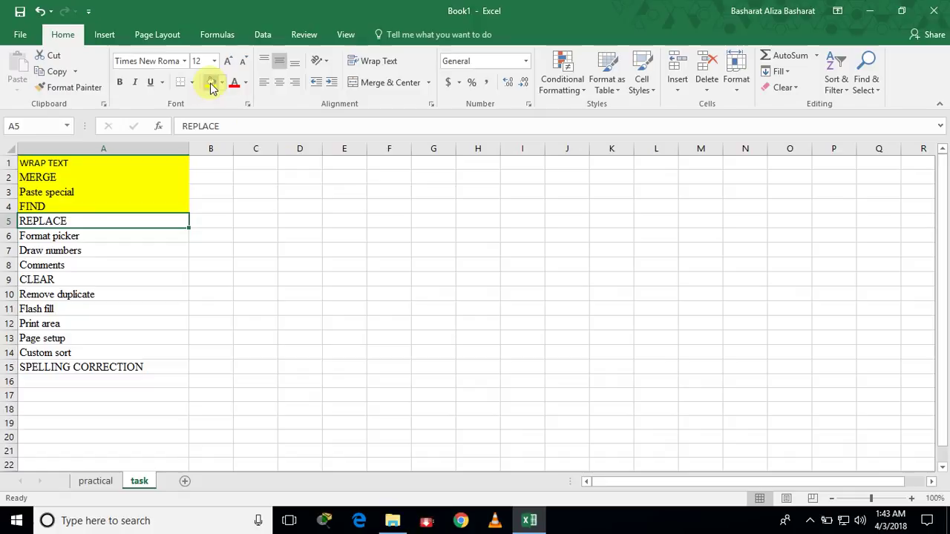
Step: Replace the student name "g" with "ABC" on the practical sheet using Find and Replace, leaving the dialog closed
click(110, 481)
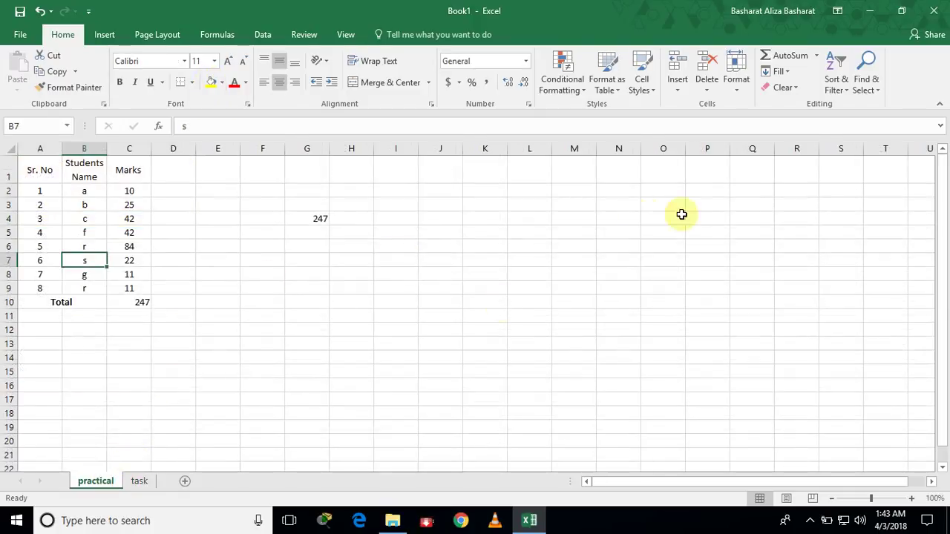
click(867, 88)
click(846, 120)
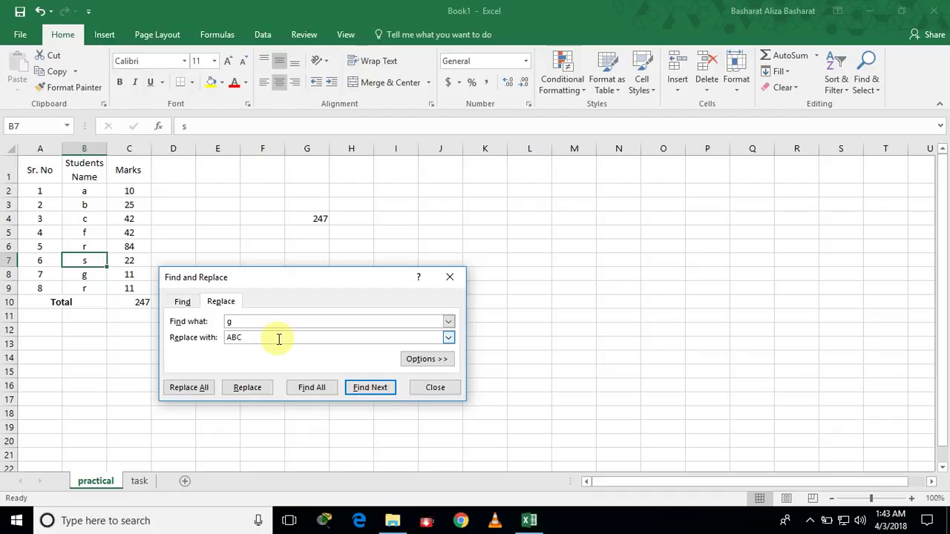
click(368, 388)
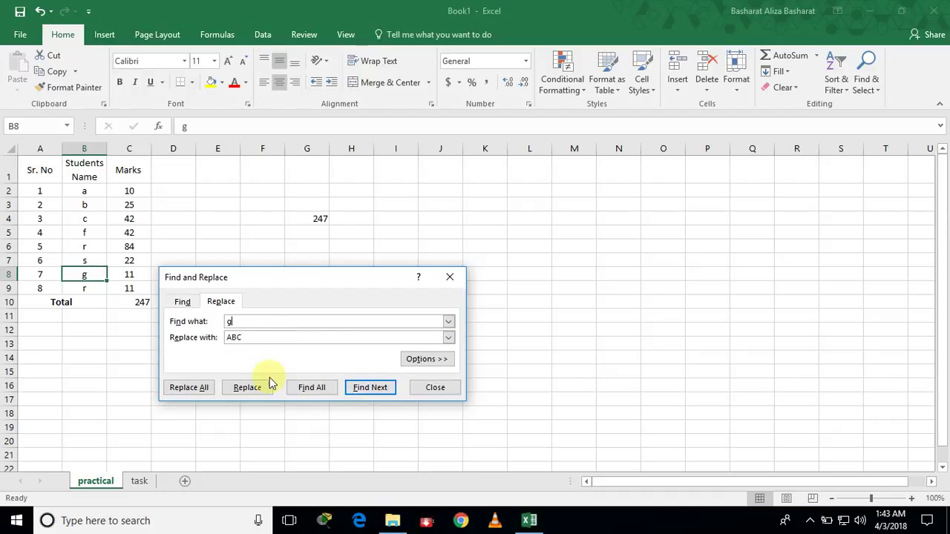
click(242, 388)
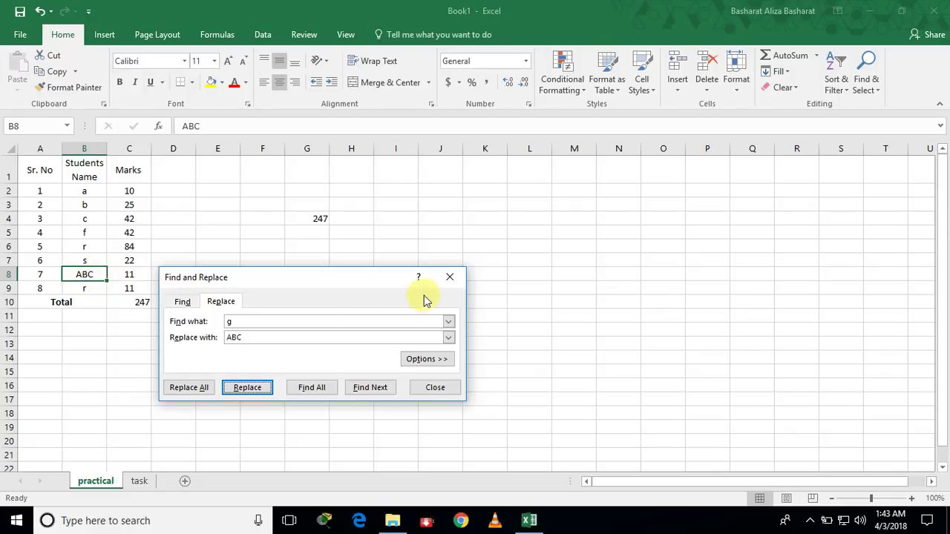
click(449, 276)
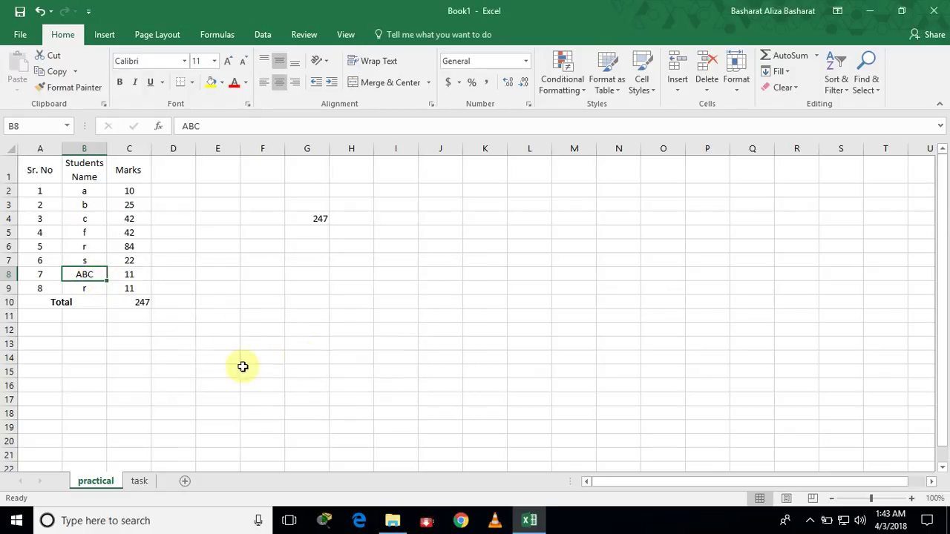
Step: Fill the Format picker entry in A6 of the task sheet yellow
click(146, 482)
click(57, 237)
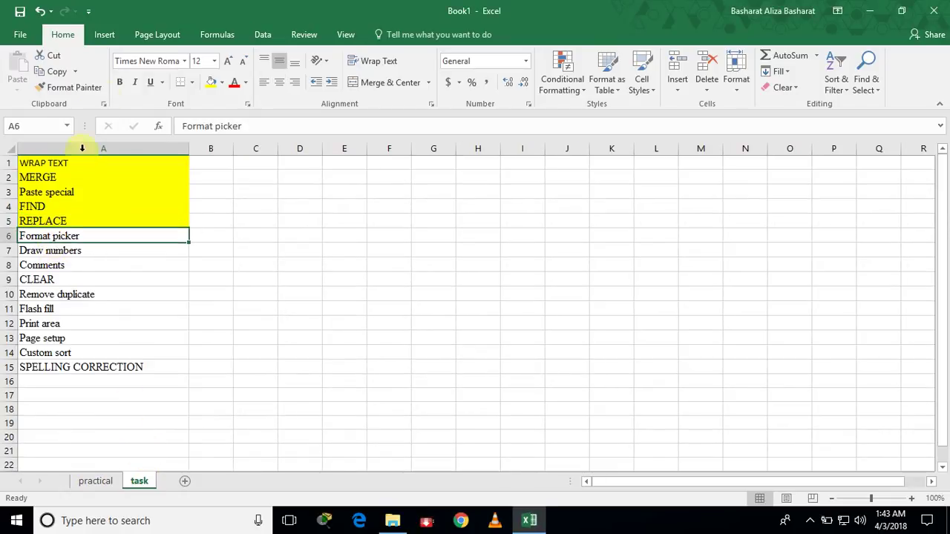
Step: Format the headings in A1:B1 of the practical sheet as bold Times New Roman, size 20
click(93, 479)
drag(44, 167, 74, 167)
click(118, 83)
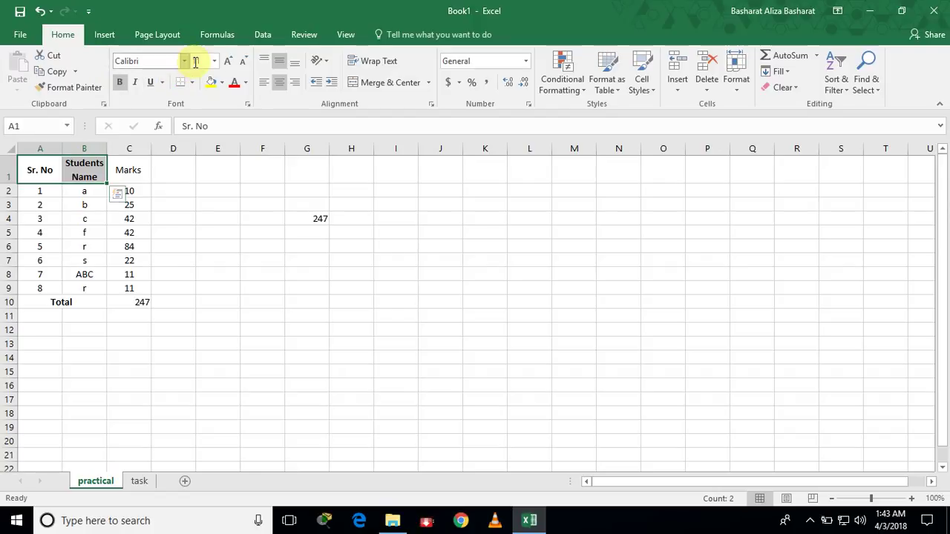
click(184, 65)
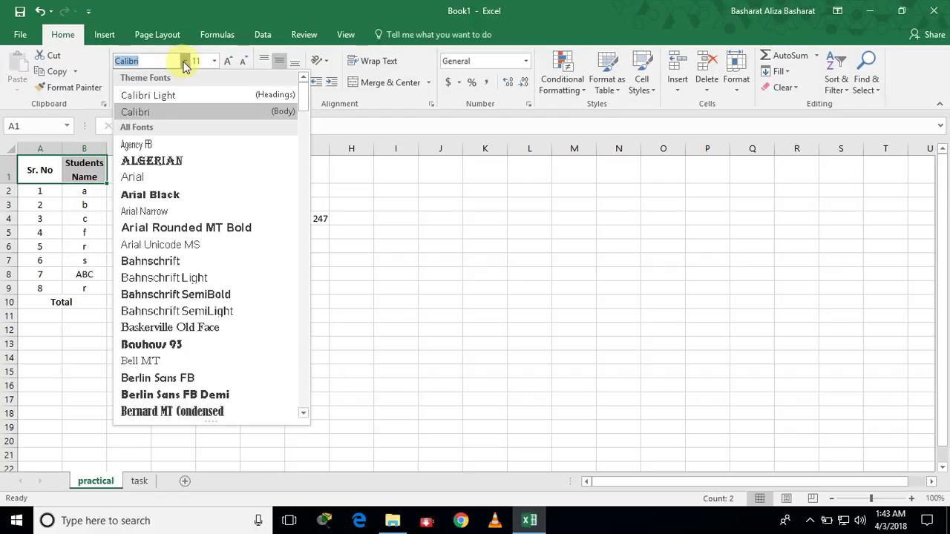
text(Times New Roma)
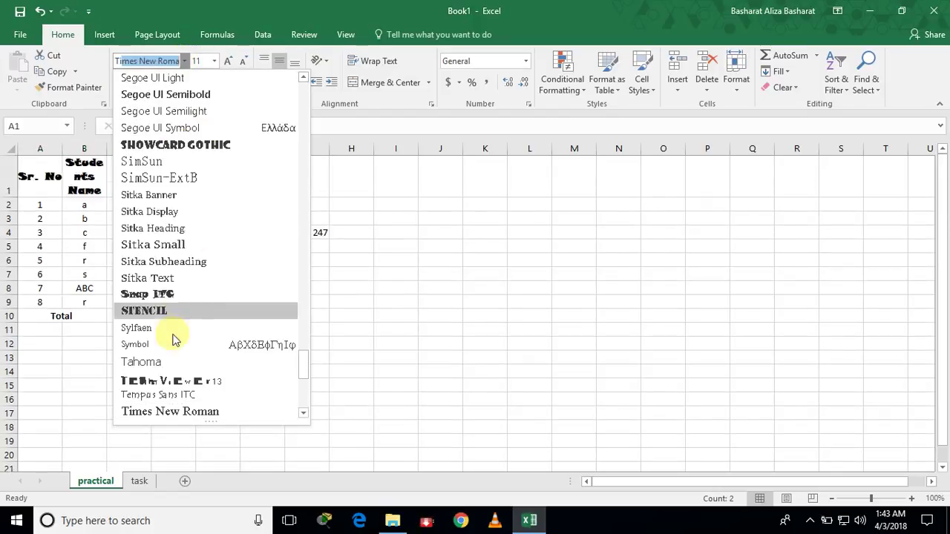
click(185, 411)
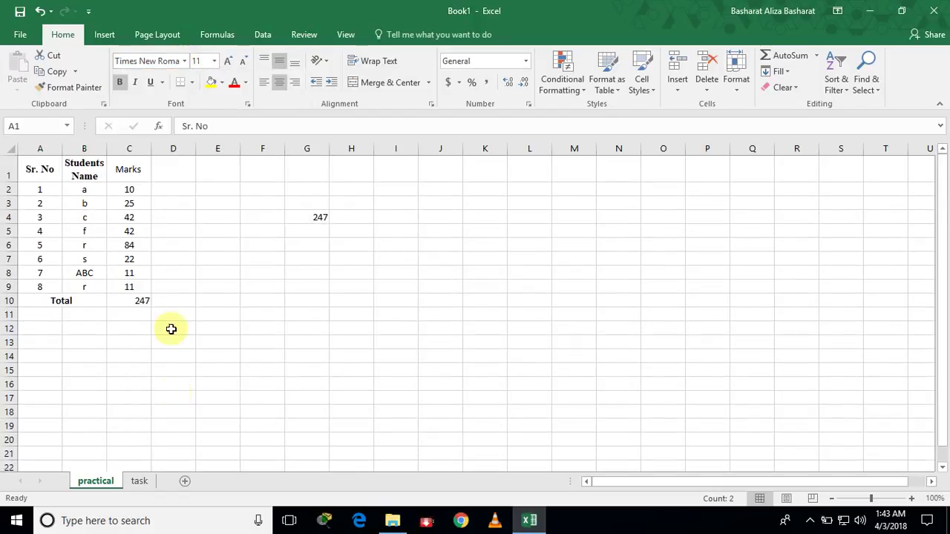
click(213, 64)
click(206, 184)
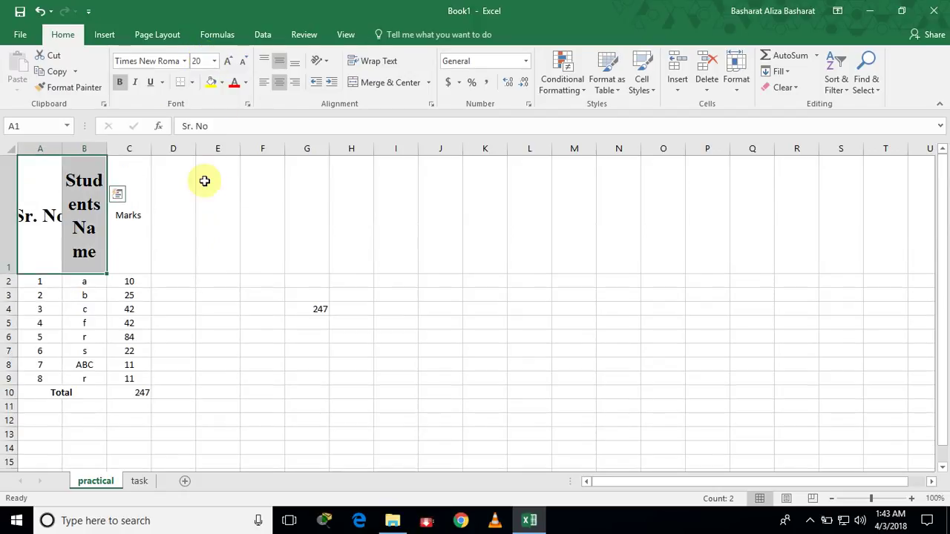
Step: Widen columns A and B to fit the enlarged headings, with column B at a width of about 16
drag(64, 145, 159, 151)
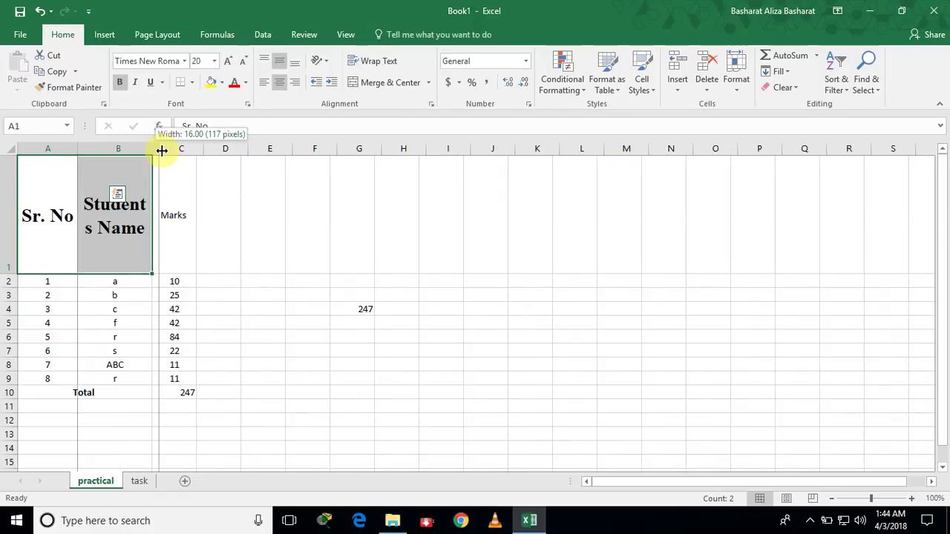
click(271, 213)
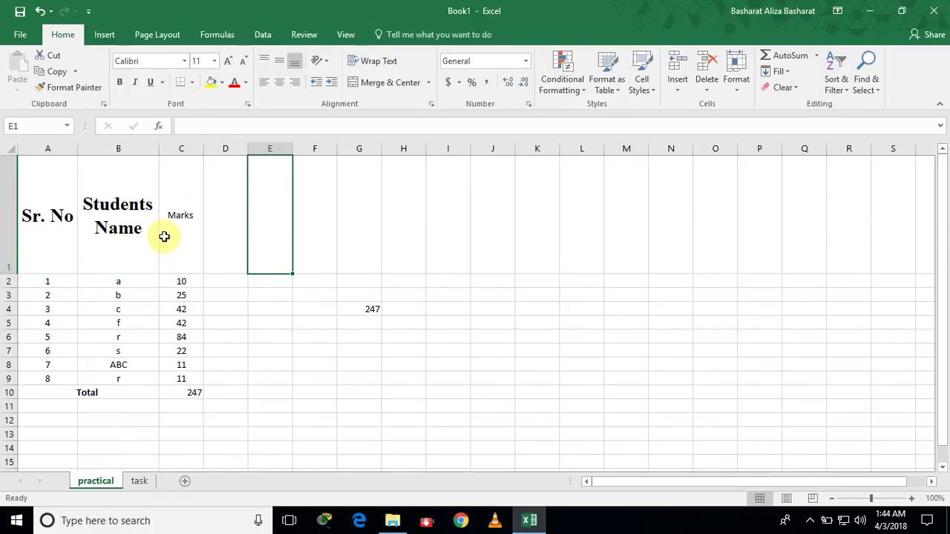
click(164, 236)
click(149, 236)
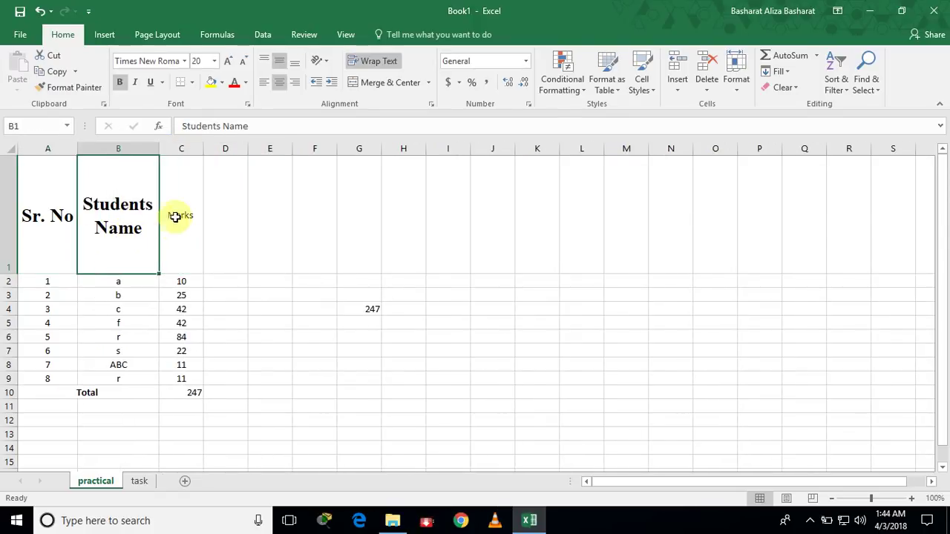
click(180, 227)
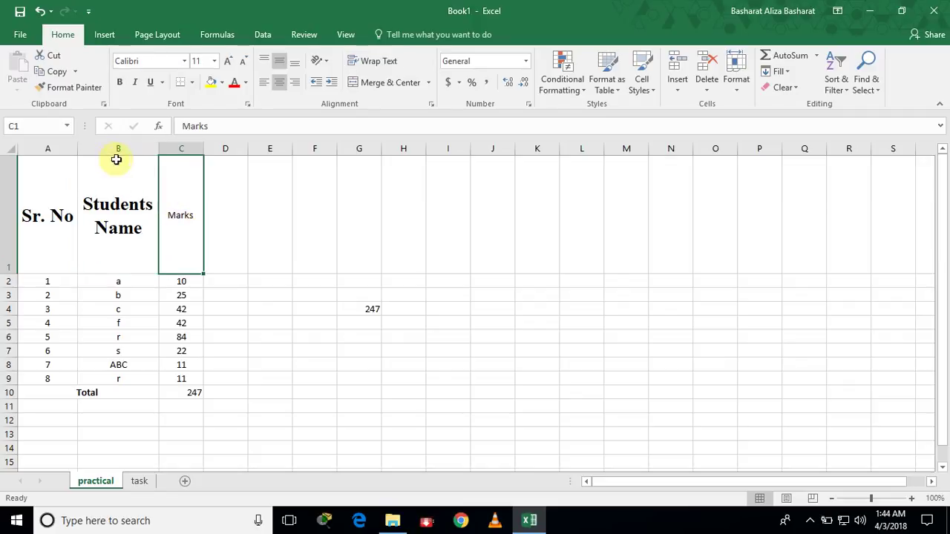
Step: Copy the Students Name heading's format to the Marks heading with Format Painter and widen column C to fit it
click(91, 205)
click(62, 95)
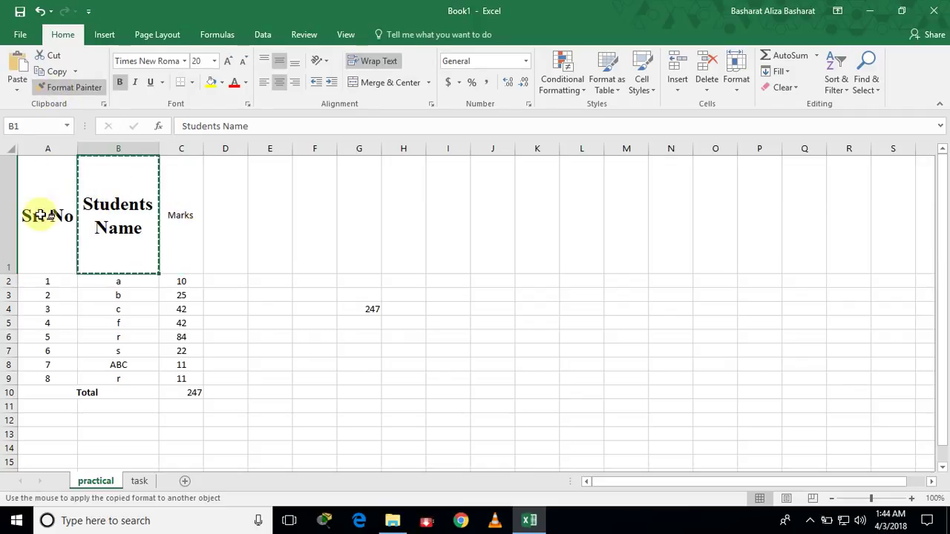
click(178, 222)
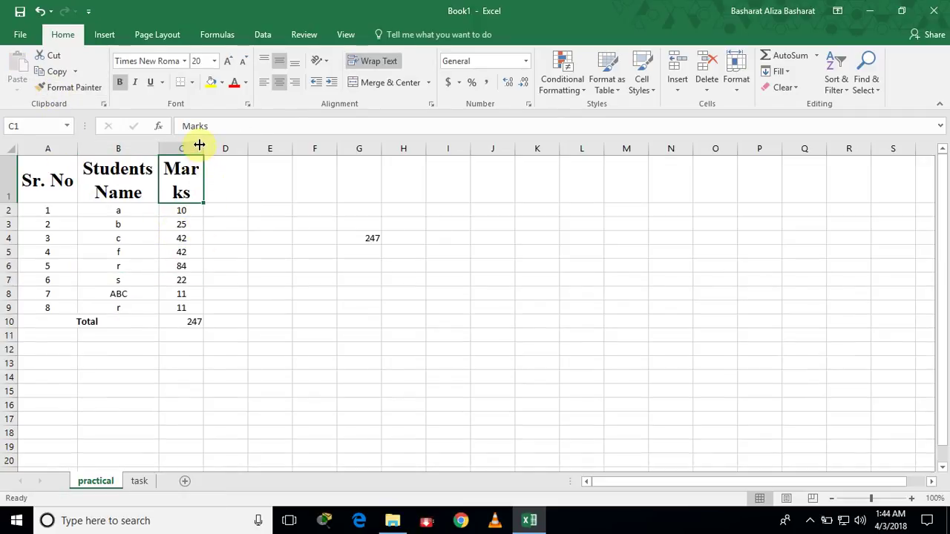
drag(203, 146, 219, 148)
drag(215, 189, 67, 178)
click(326, 205)
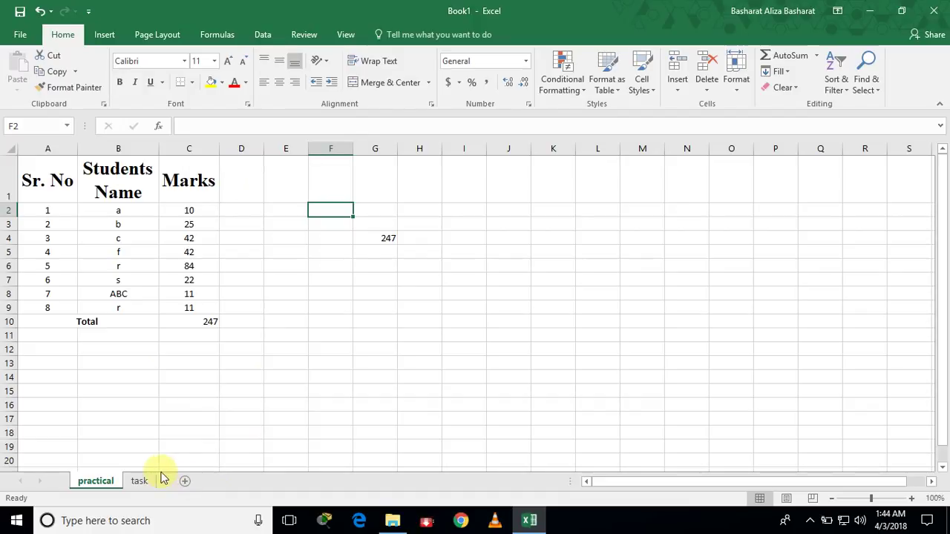
Step: Fill the Draw numbers entry in A7 of the task sheet yellow
click(139, 481)
click(74, 253)
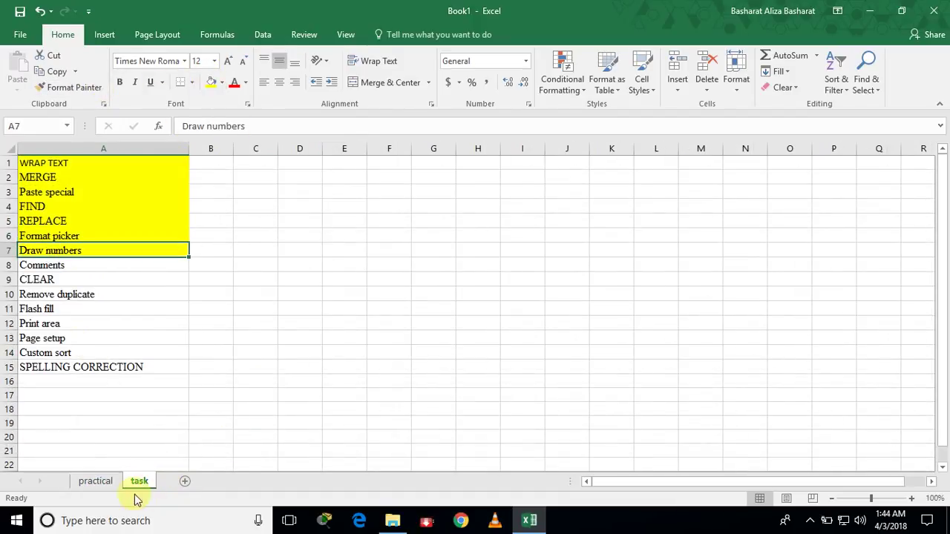
Step: Clear the contents of the serial numbers in A2:A9 on the practical sheet
click(95, 480)
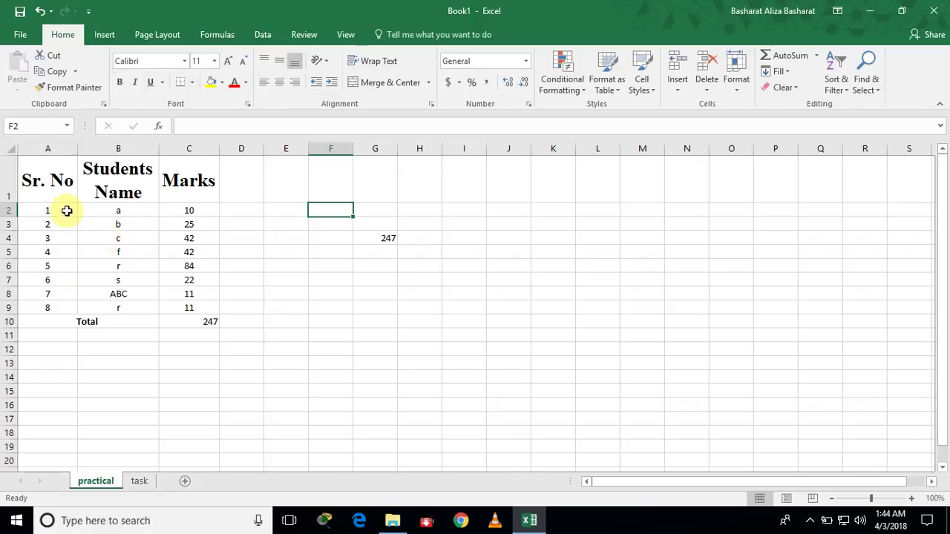
drag(67, 210, 66, 307)
right_click(66, 307)
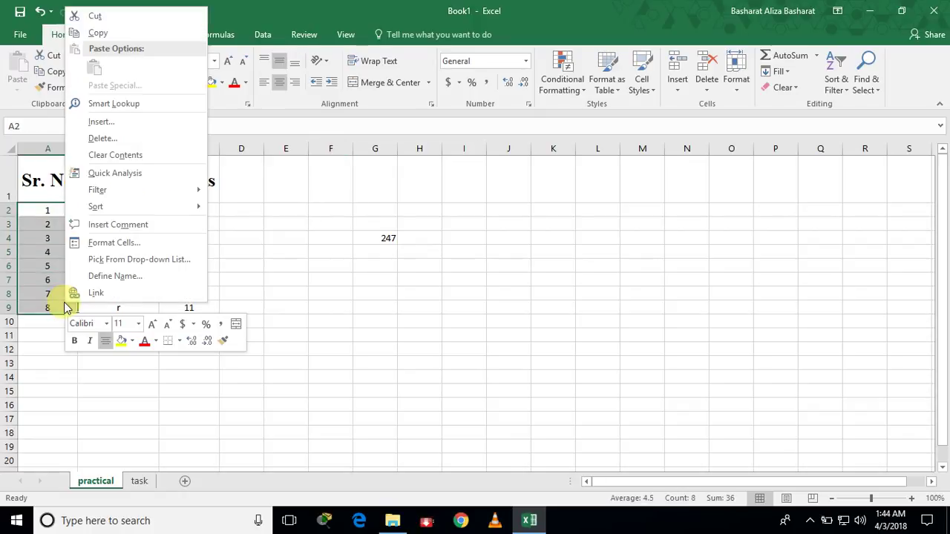
click(137, 155)
Step: Enter 1 in A2 and autofill it down to A9 with the Fill Series option
click(64, 210)
text(1)
click(402, 239)
click(57, 210)
drag(77, 218, 77, 315)
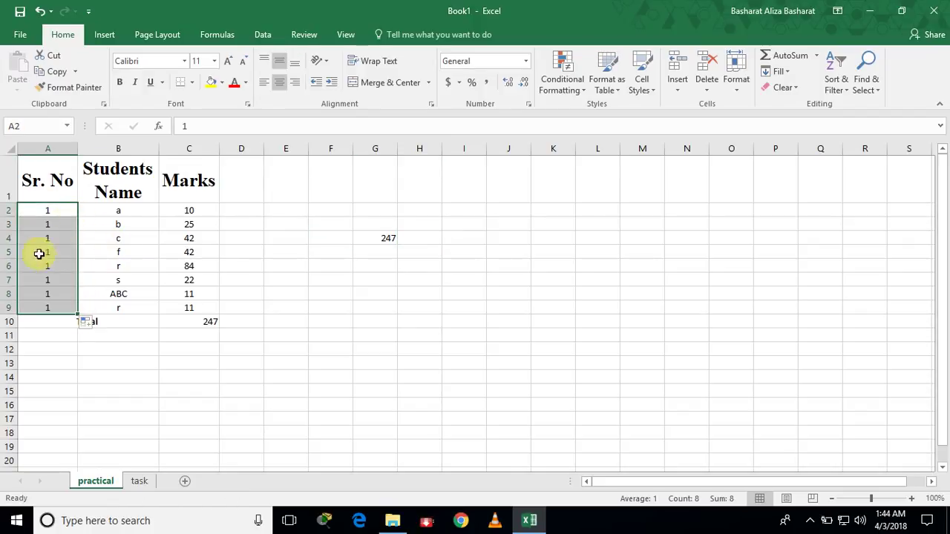
click(99, 327)
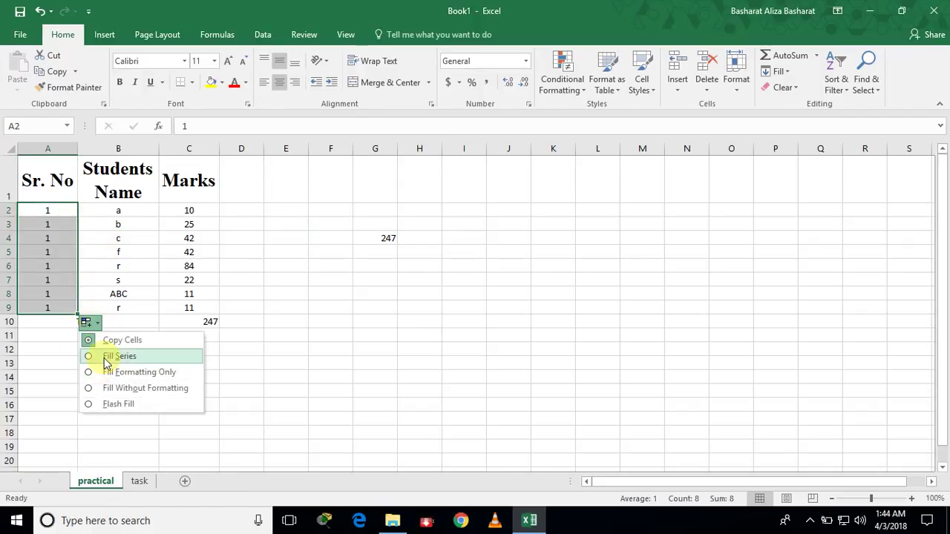
click(106, 358)
click(286, 362)
Step: Fill the Comments entry in A8 of the task sheet yellow
click(139, 481)
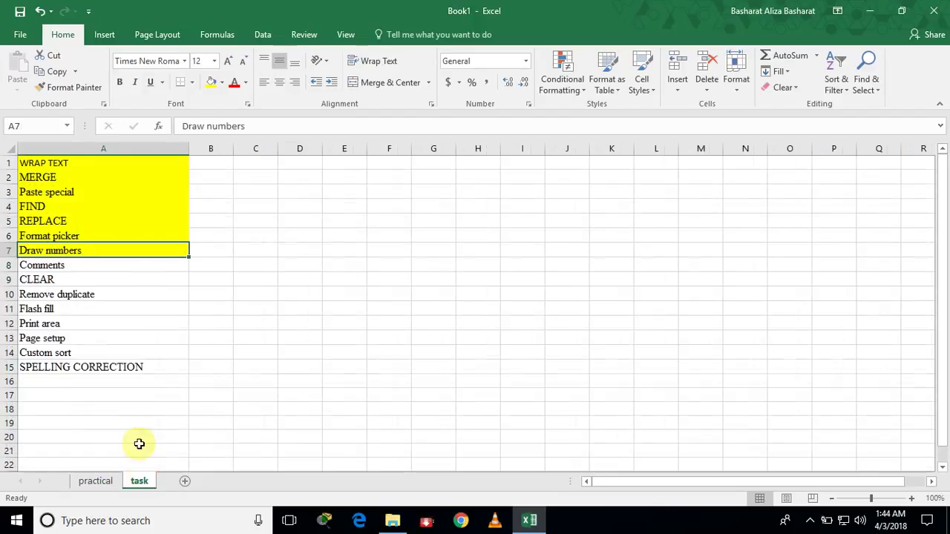
click(60, 265)
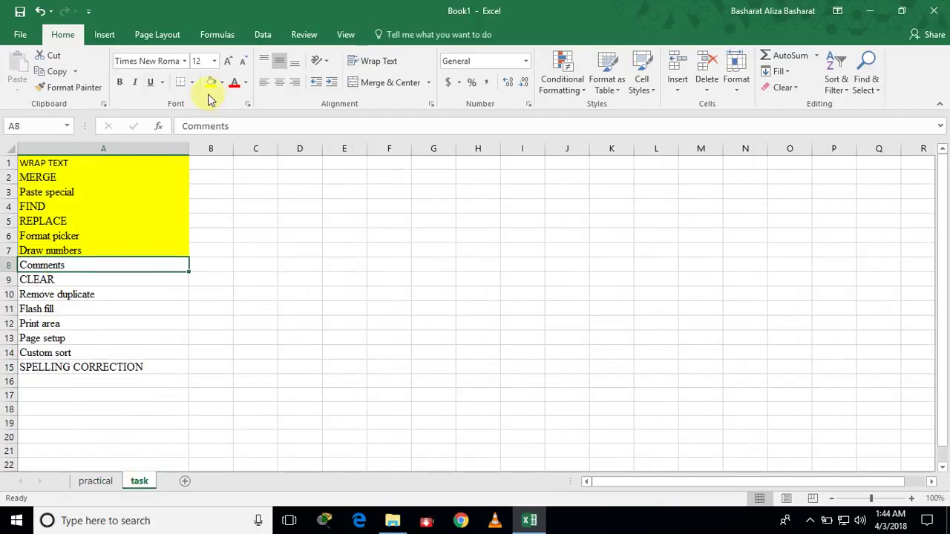
Step: Insert a comment starting with "final marks of" on the Marks heading in C1 of the practical sheet
click(95, 480)
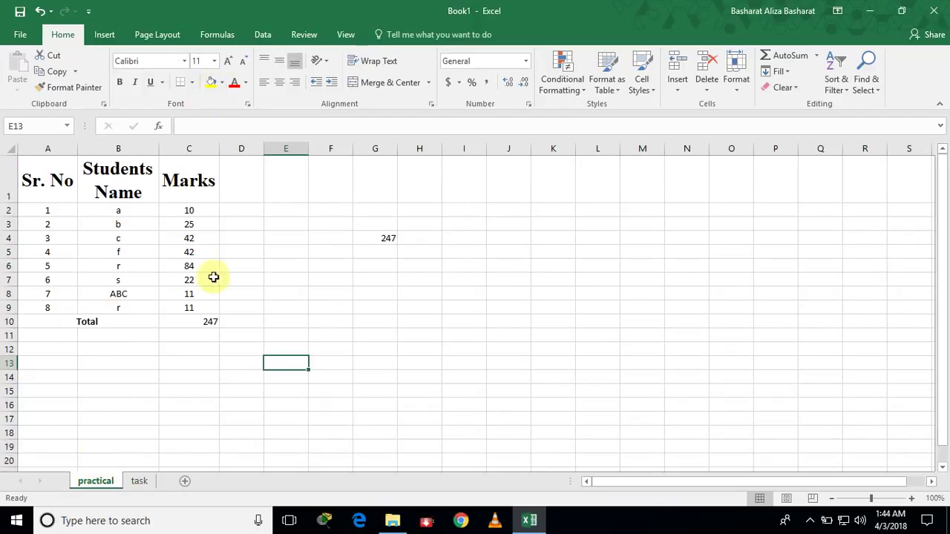
click(207, 200)
right_click(212, 187)
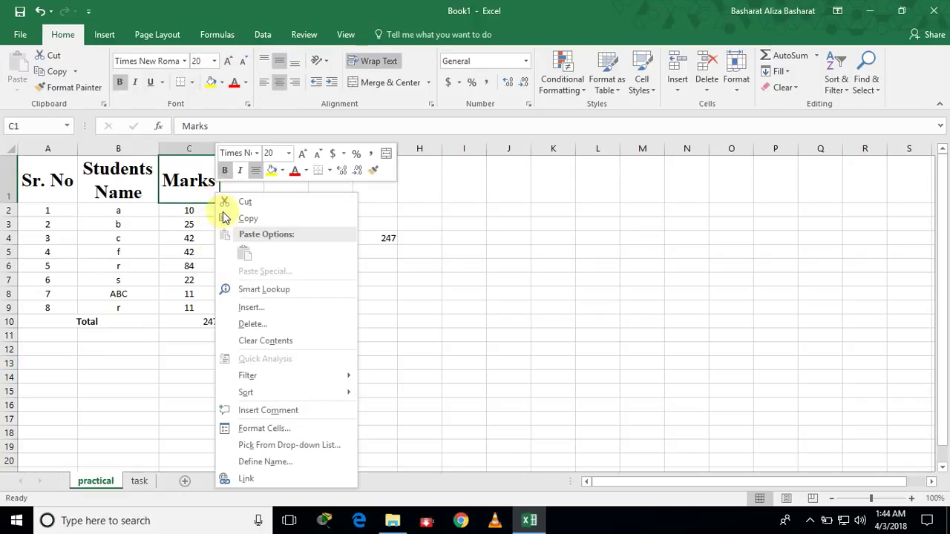
click(292, 403)
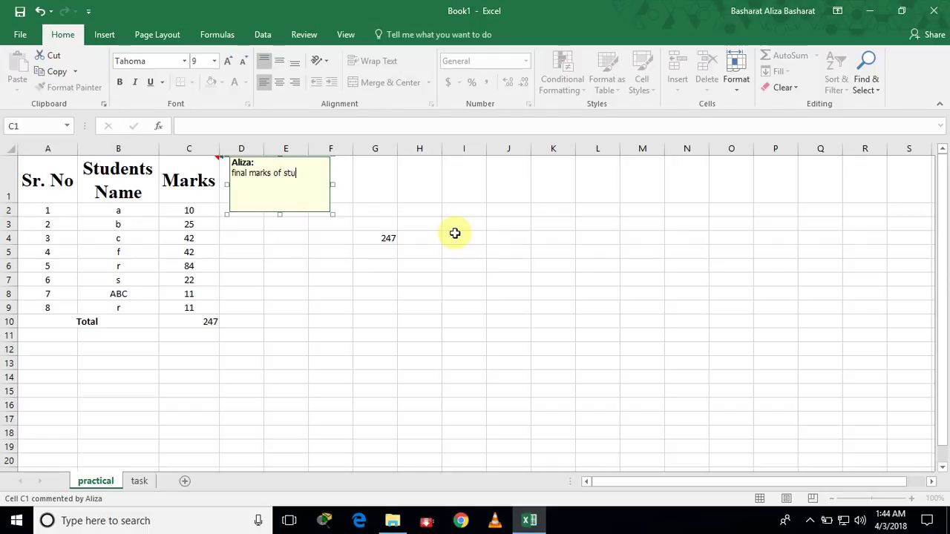
click(451, 321)
click(216, 158)
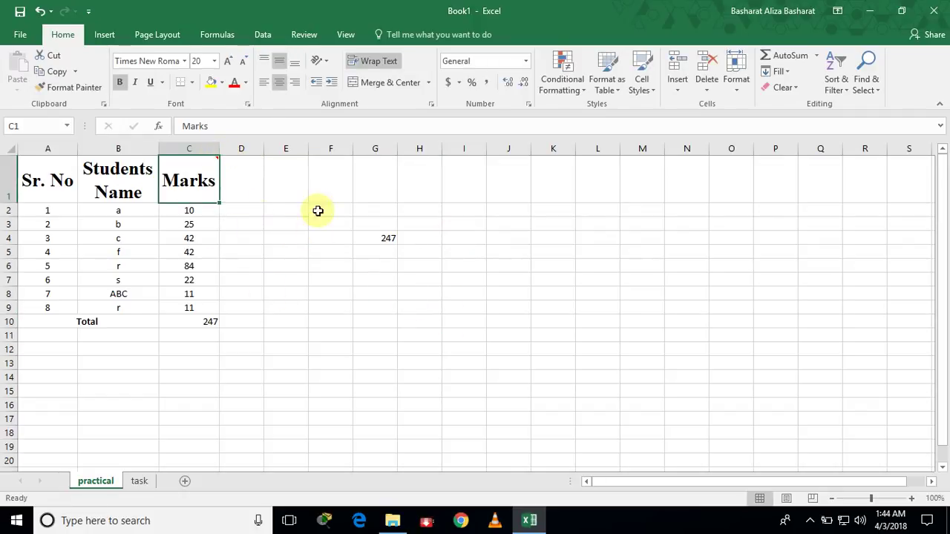
Step: Fill the CLEAR entry in A9 of the task sheet yellow
click(145, 470)
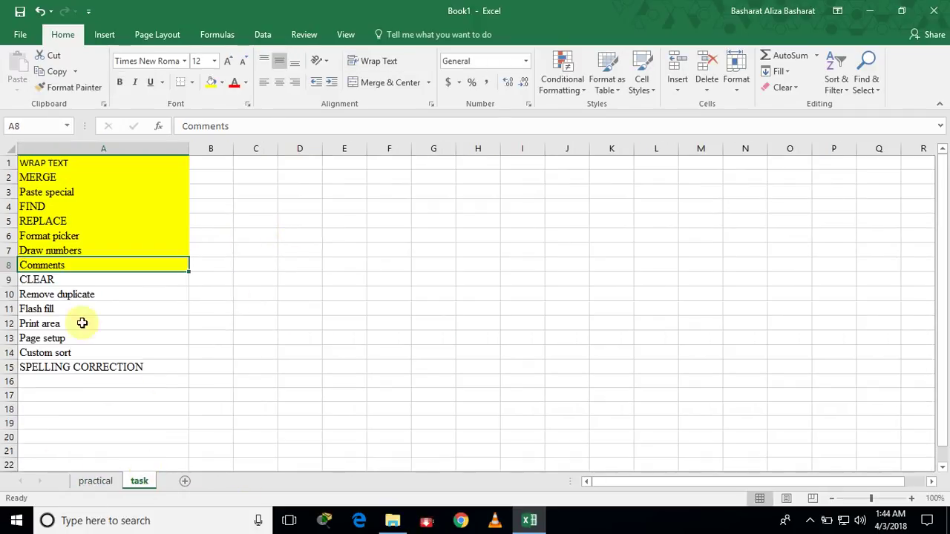
click(46, 280)
click(211, 83)
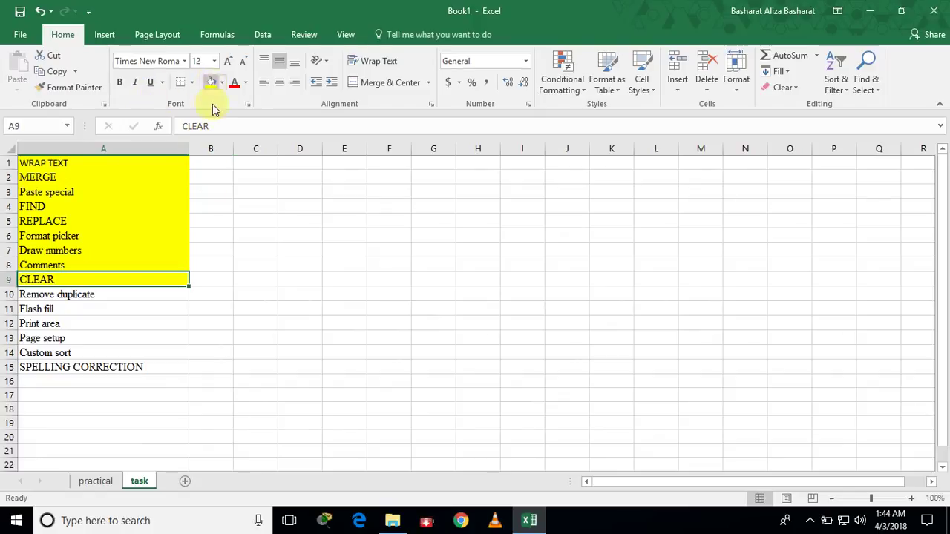
Step: Clear the contents of cell G4 on the practical sheet
click(96, 481)
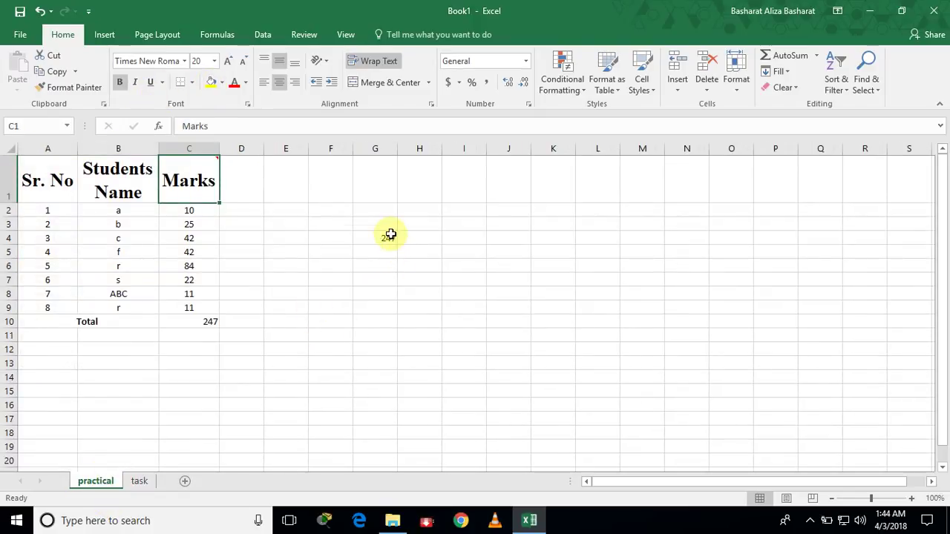
click(379, 241)
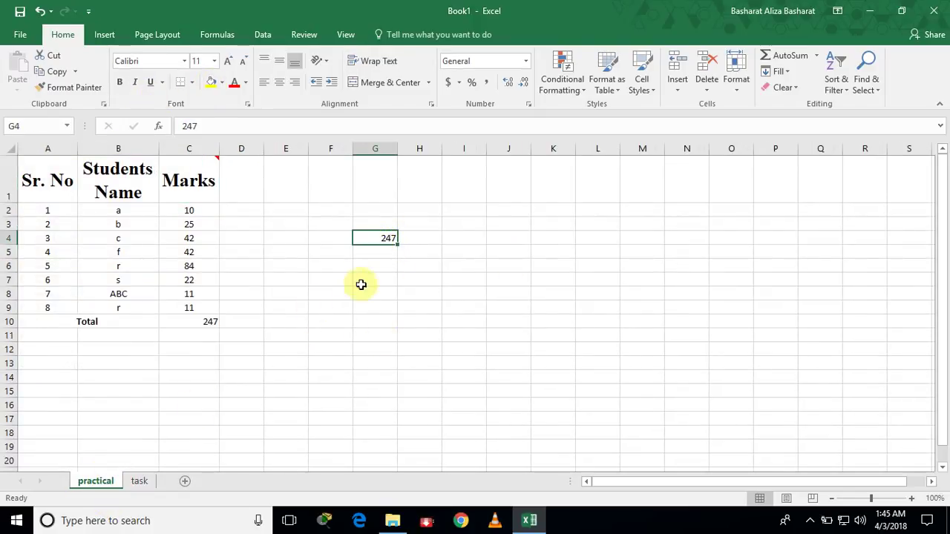
right_click(365, 236)
click(393, 356)
click(241, 362)
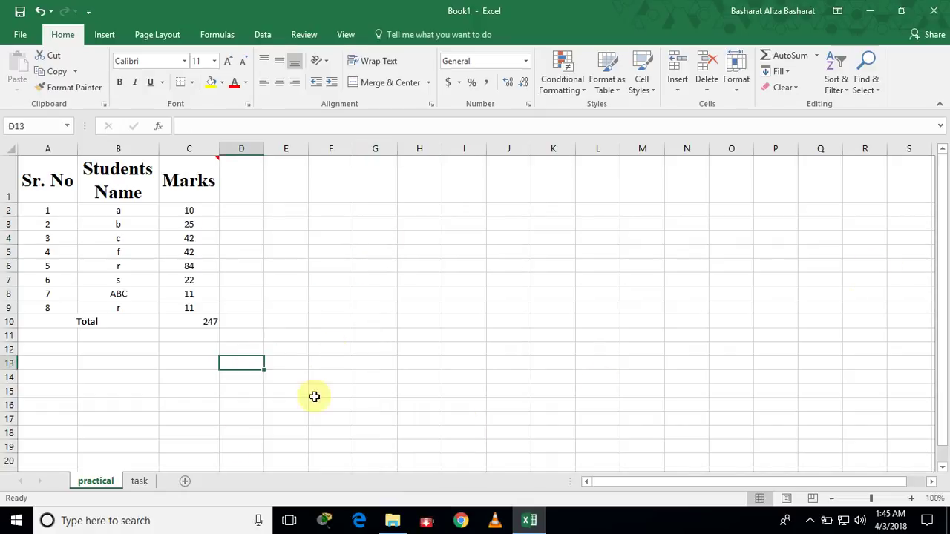
Step: Fill the Remove duplicate entry in A10 of the task sheet yellow and return to the practical sheet
click(140, 481)
click(78, 295)
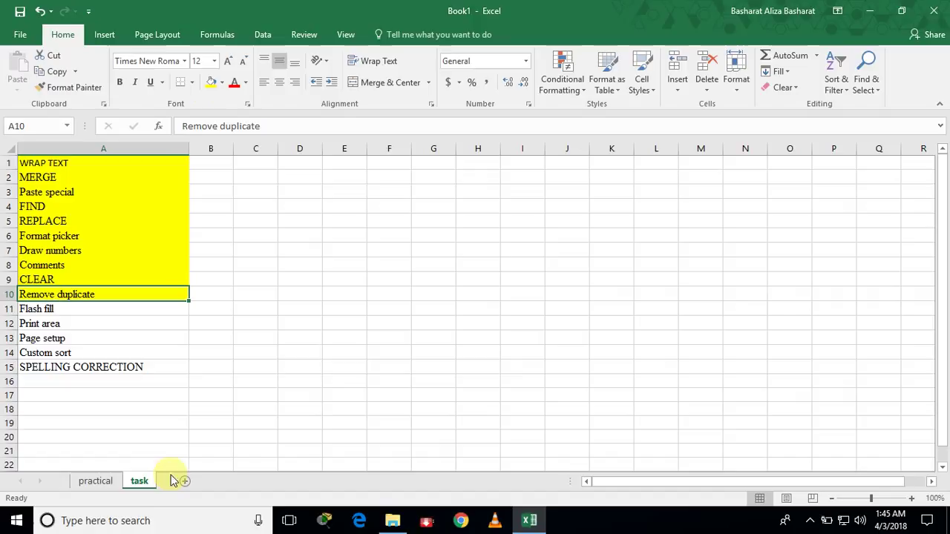
click(91, 480)
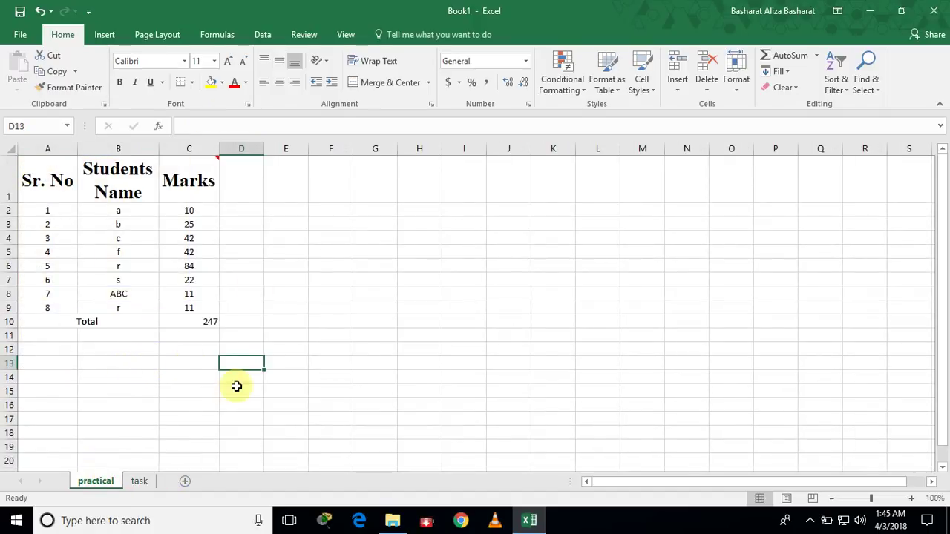
Step: Highlight duplicate values in the Marks cells C2:C9 with Yellow Fill with Dark Yellow Text using conditional formatting
click(203, 239)
click(166, 253)
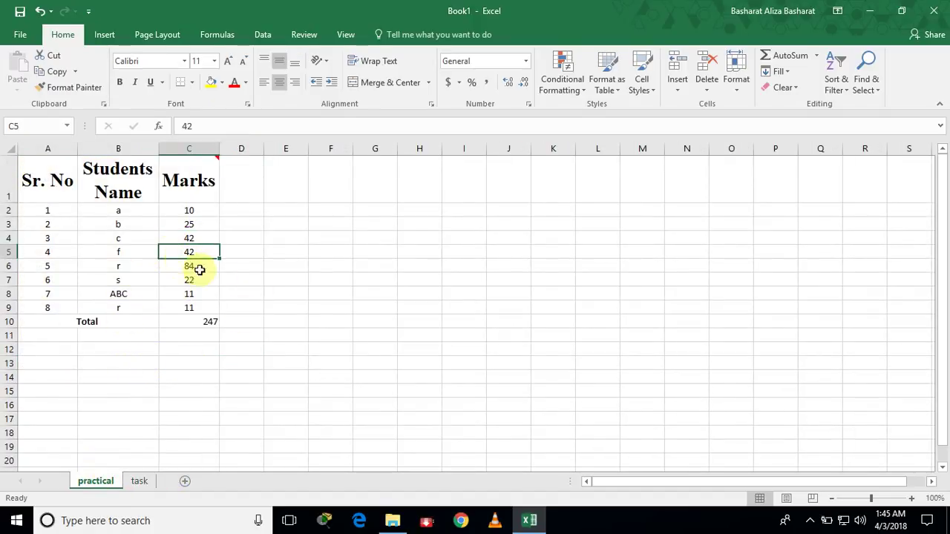
click(208, 240)
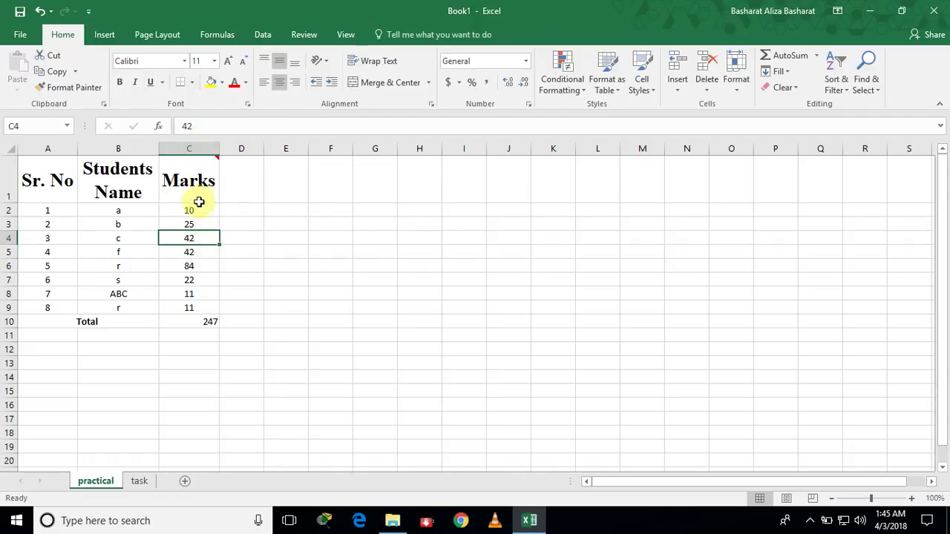
drag(187, 212, 190, 311)
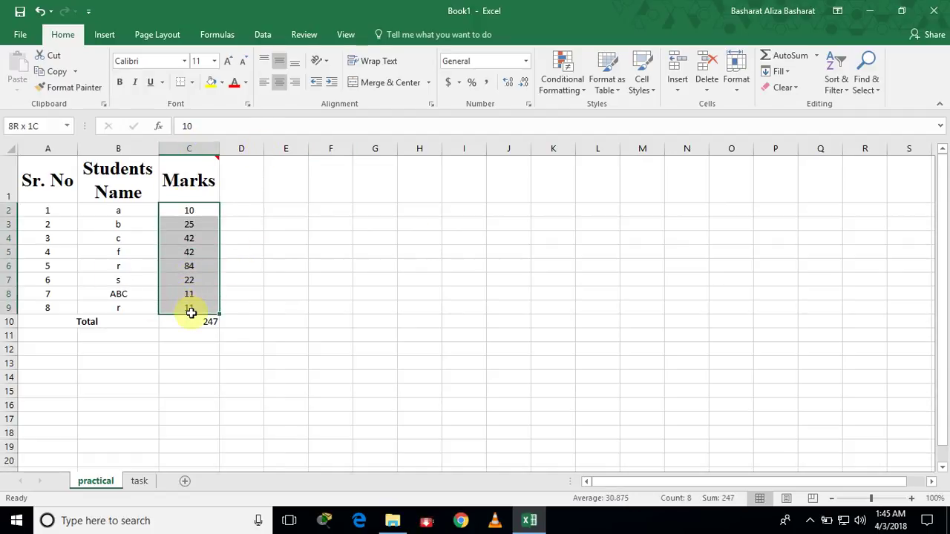
click(568, 91)
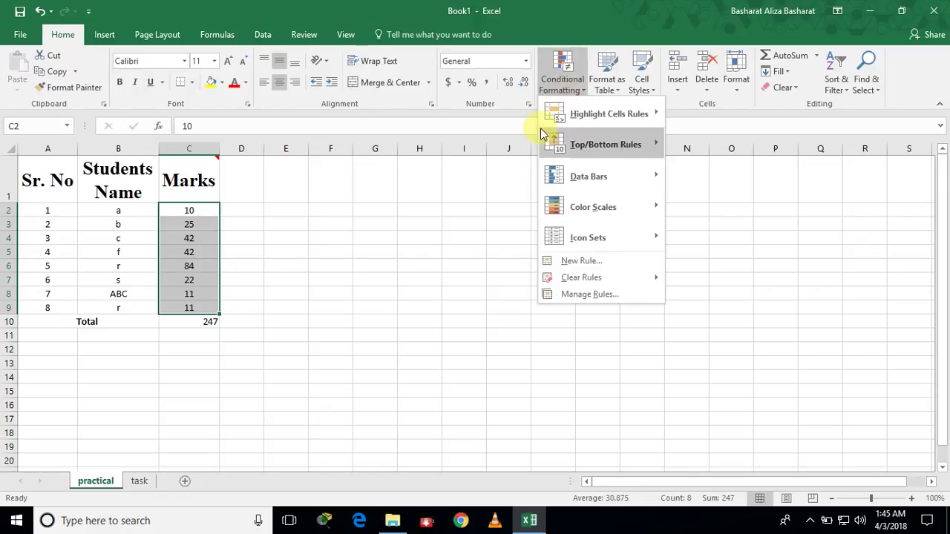
mouse_move(579, 111)
click(731, 299)
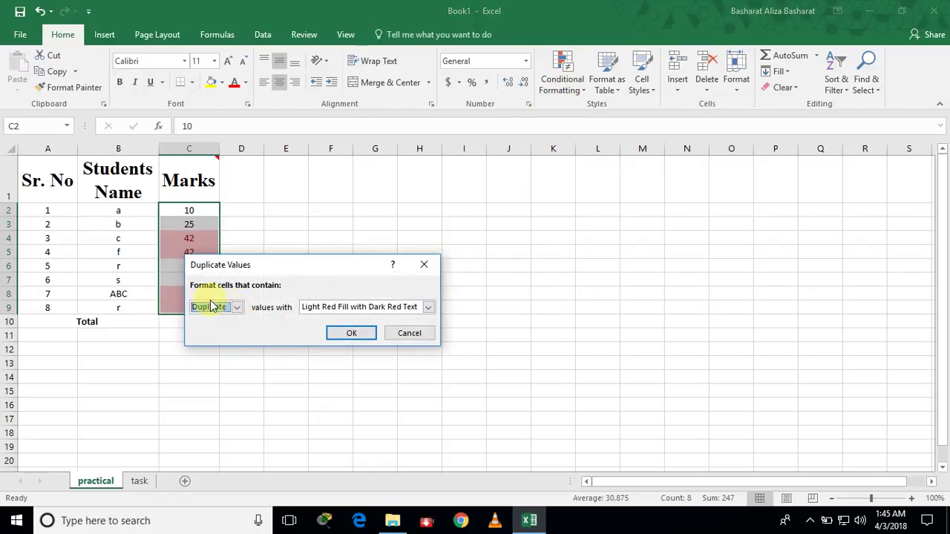
click(236, 308)
click(237, 311)
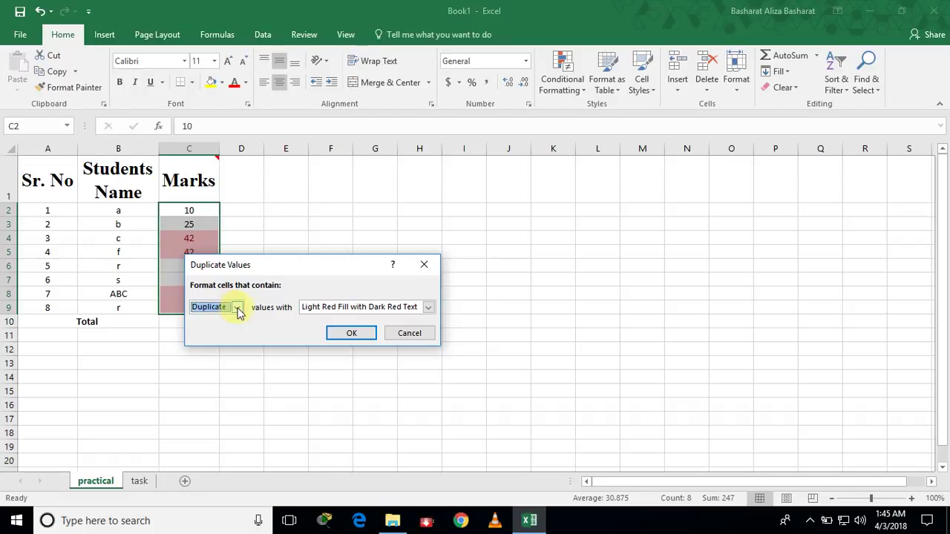
click(325, 310)
click(323, 329)
click(345, 337)
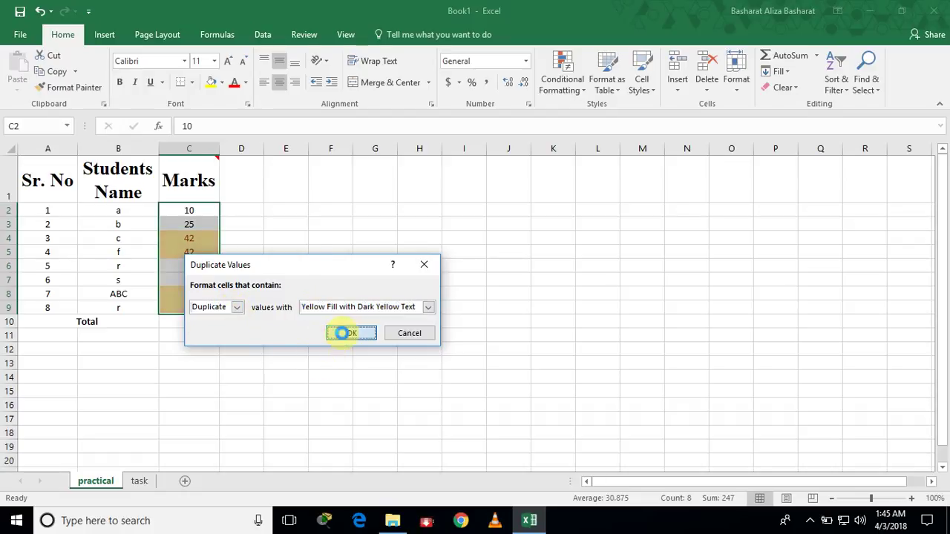
click(284, 320)
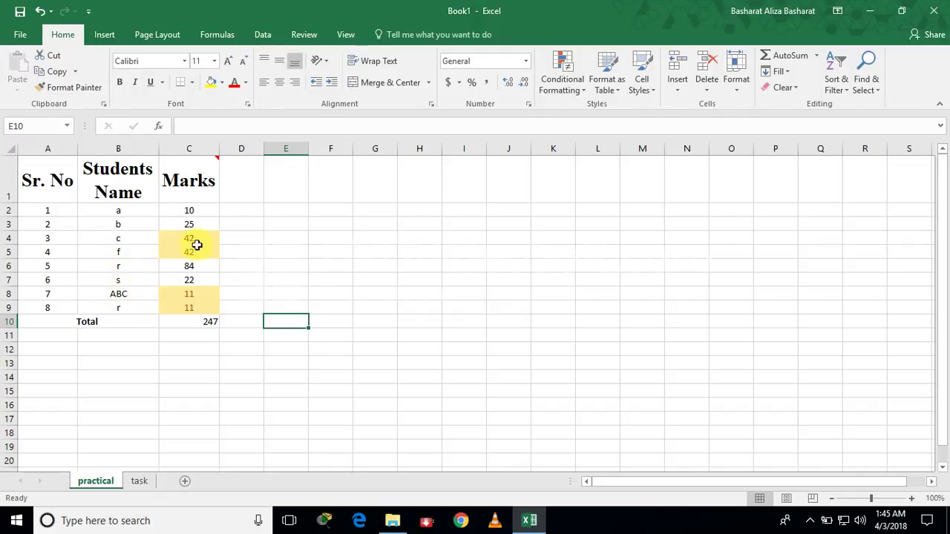
Step: Examine the Highlight Cells Rules and the condition types offered for a new formatting rule, without creating one
click(560, 83)
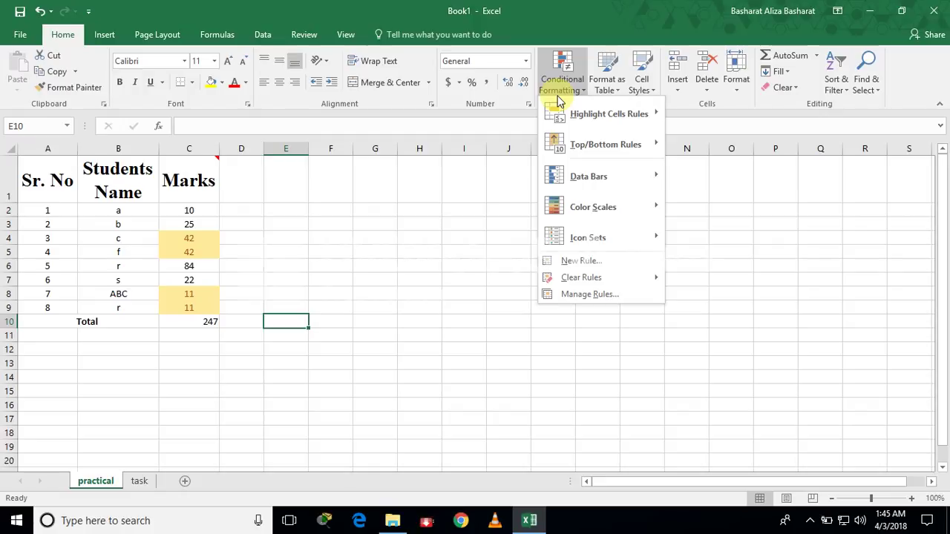
mouse_move(630, 121)
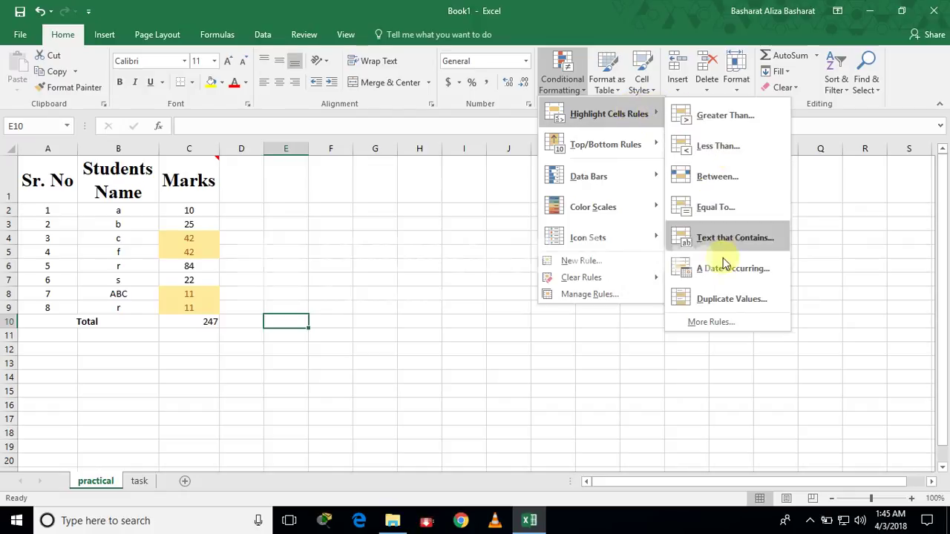
click(726, 322)
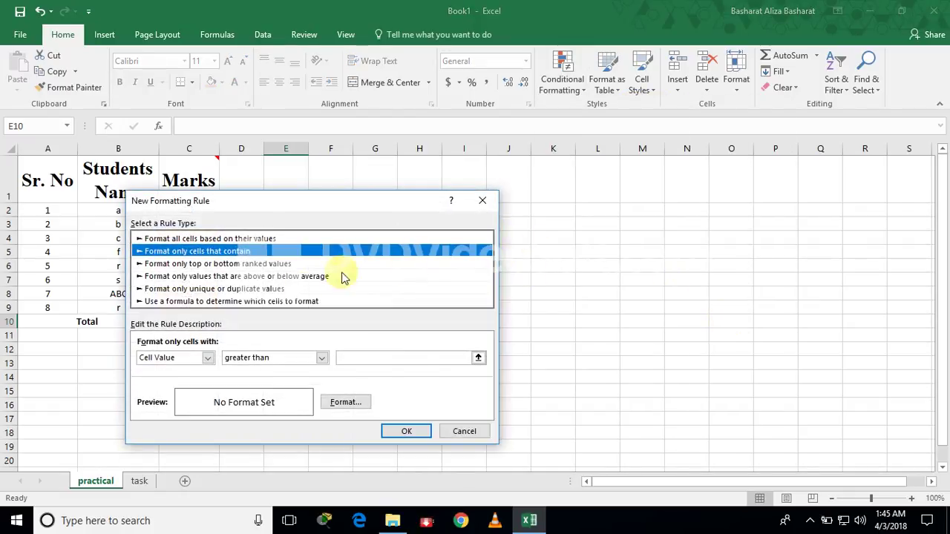
click(208, 358)
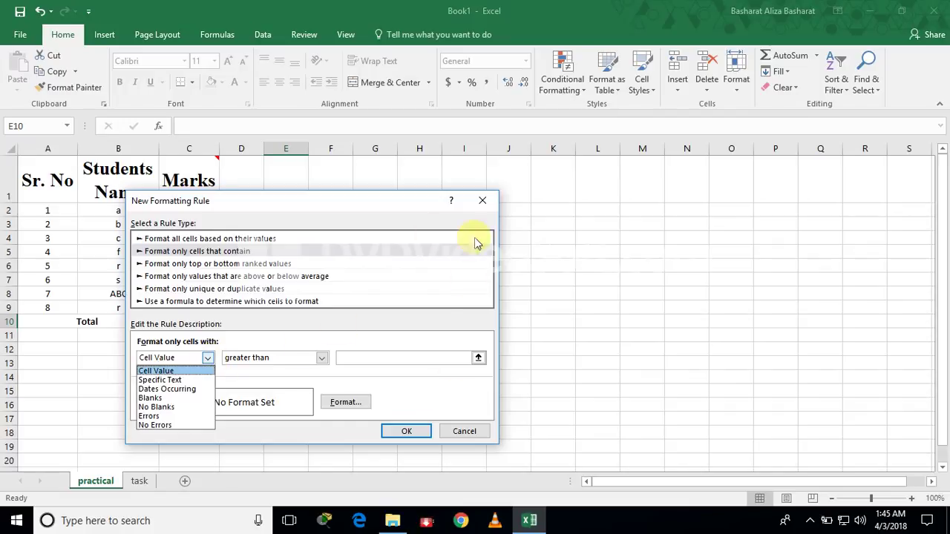
click(490, 202)
click(486, 203)
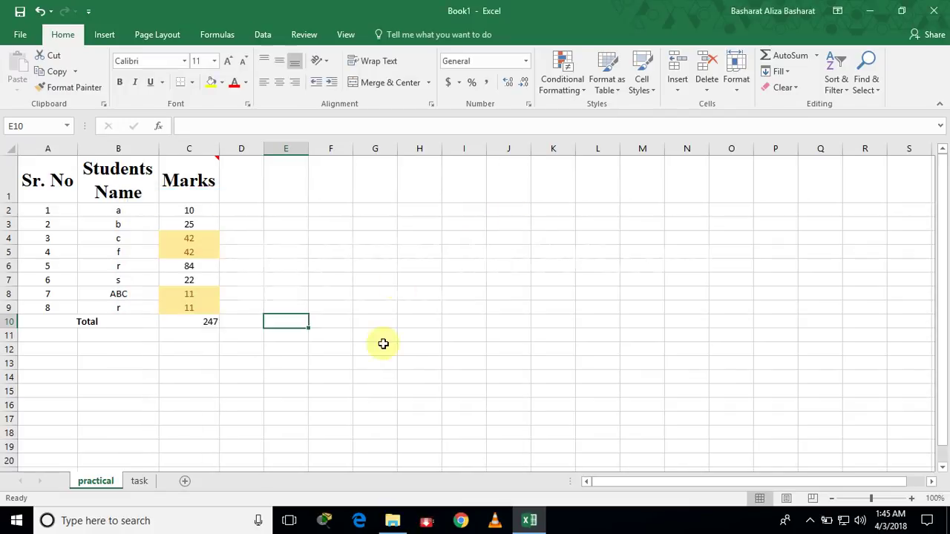
Step: Fill the Flash fill entry in A11 of the task sheet yellow and return to the practical sheet
click(138, 481)
key(Down)
key(Down)
click(66, 311)
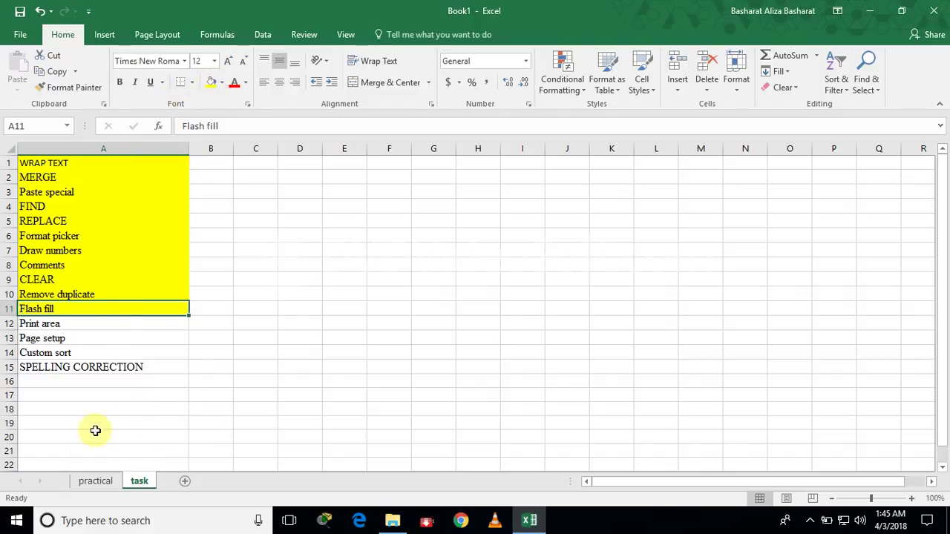
click(94, 480)
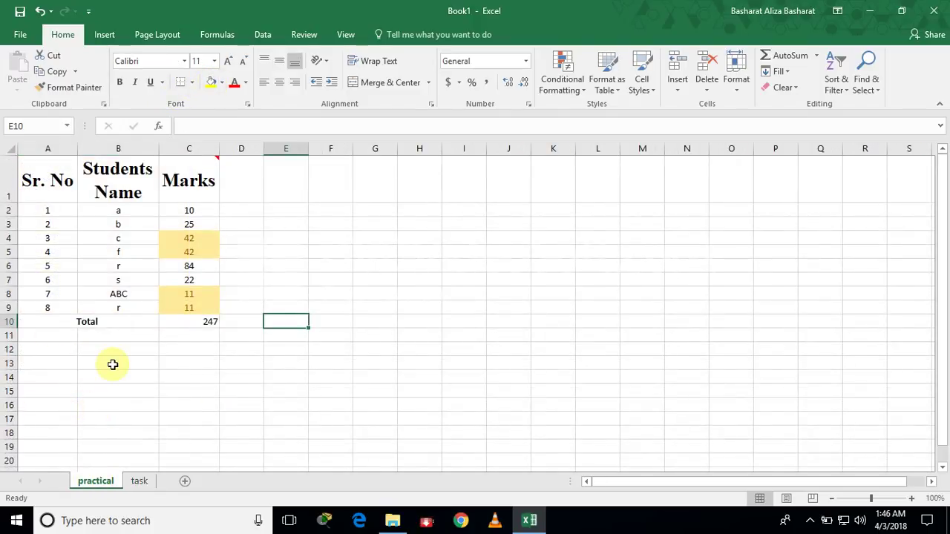
Step: Enter A10, B20, C30 and D$0 in cells F2 to F5 of the practical sheet
click(196, 350)
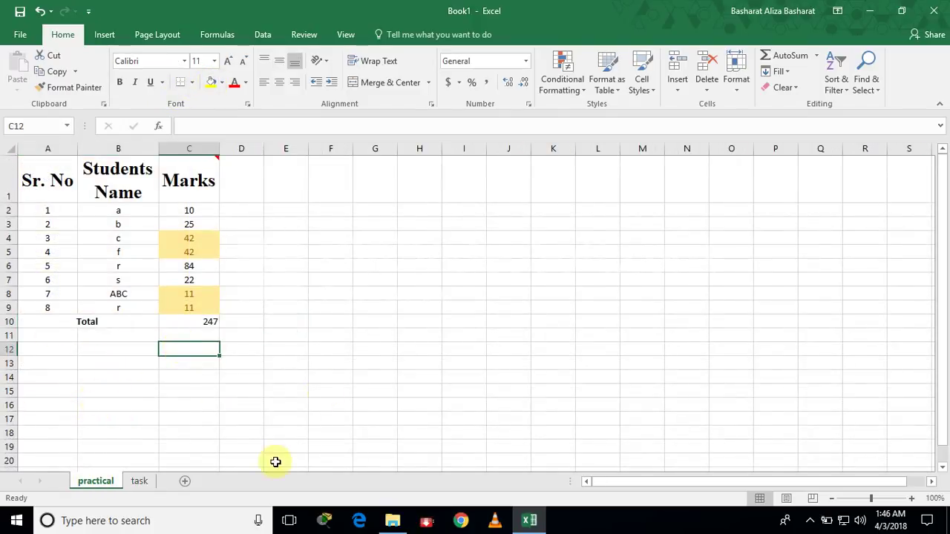
click(338, 209)
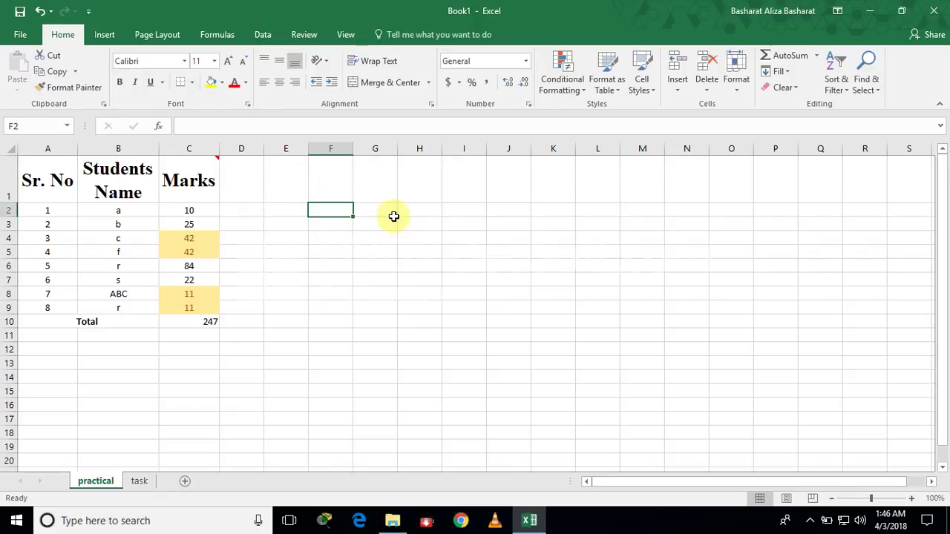
text(A10)
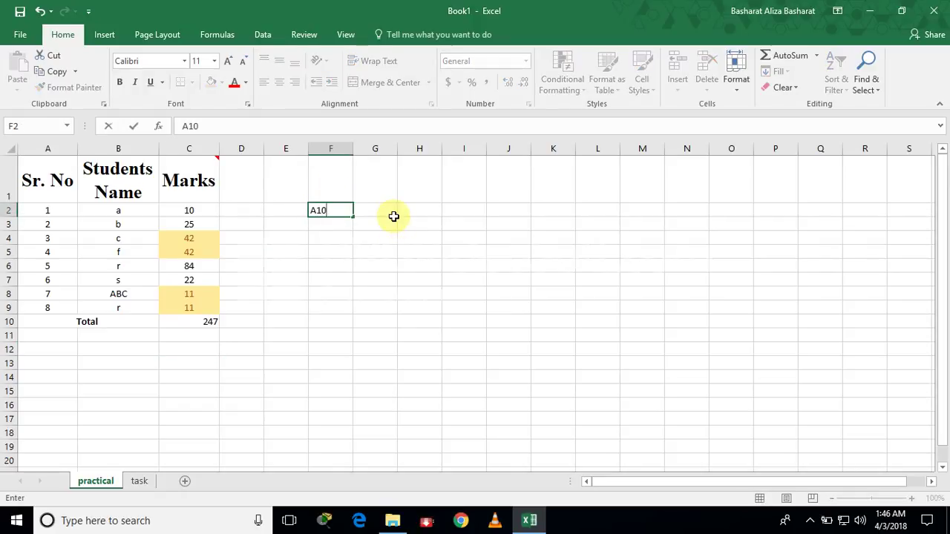
key(Return)
text(B20)
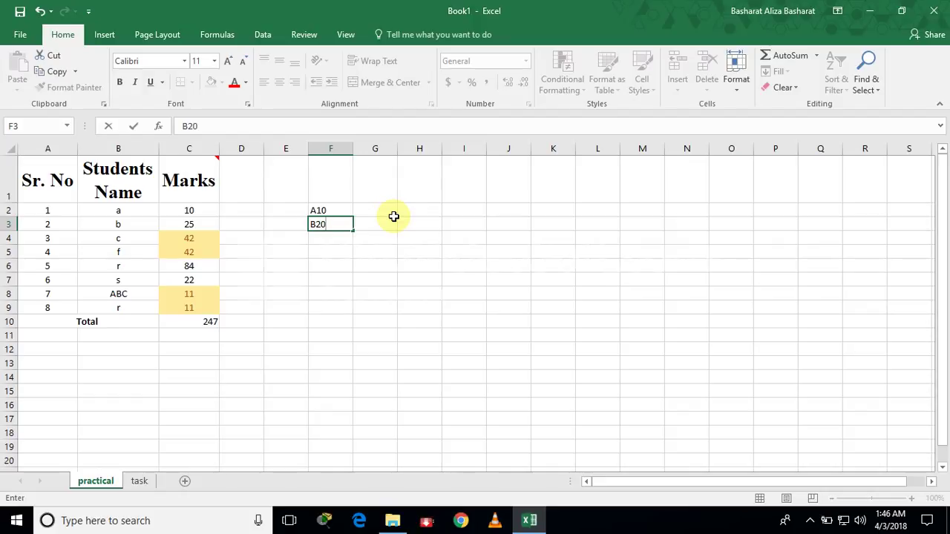
key(Return)
text(C30)
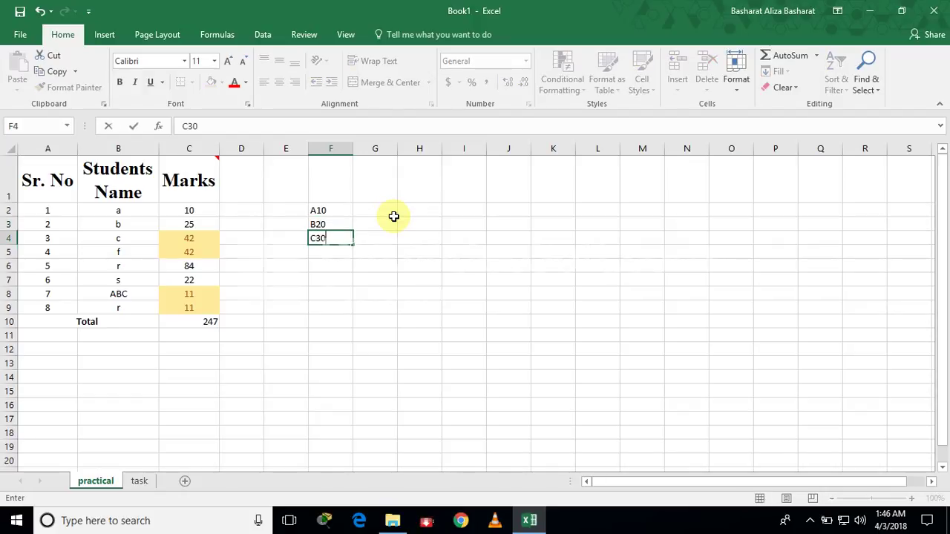
key(Return)
text(D$0)
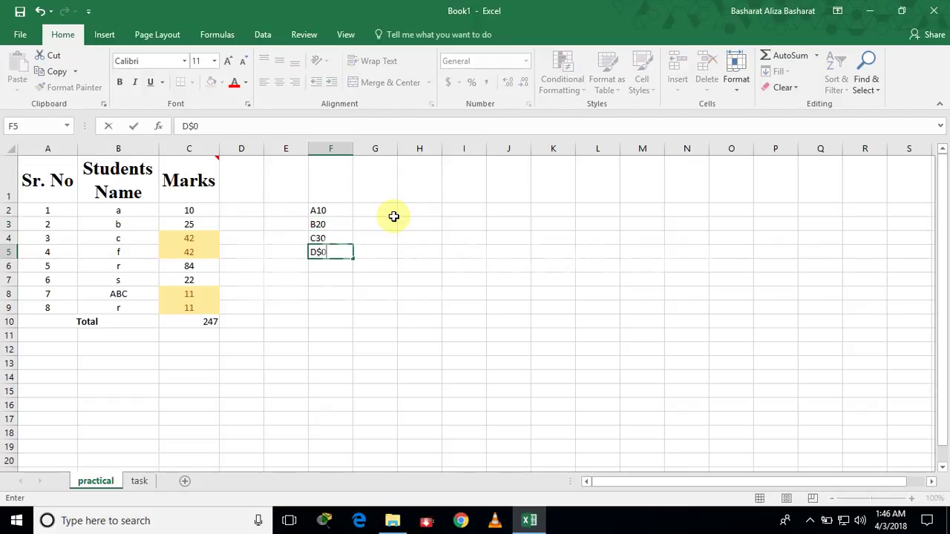
click(447, 252)
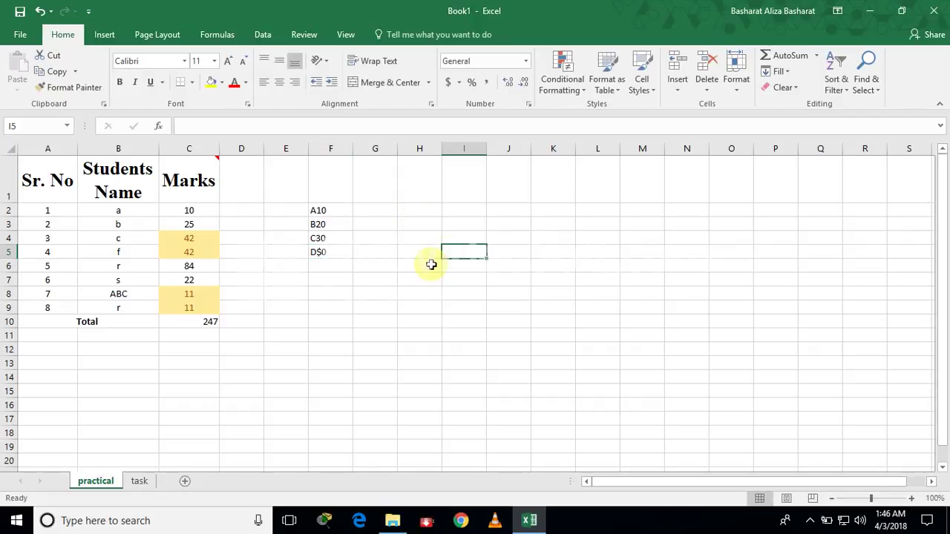
Step: Copy only the number 10 from the text in F2 and paste it into G2
double_click(338, 211)
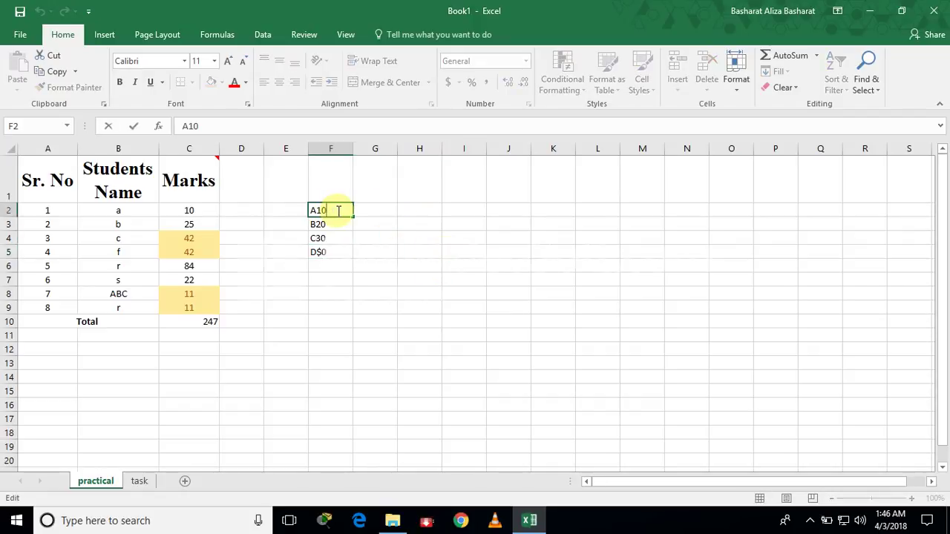
click(338, 211)
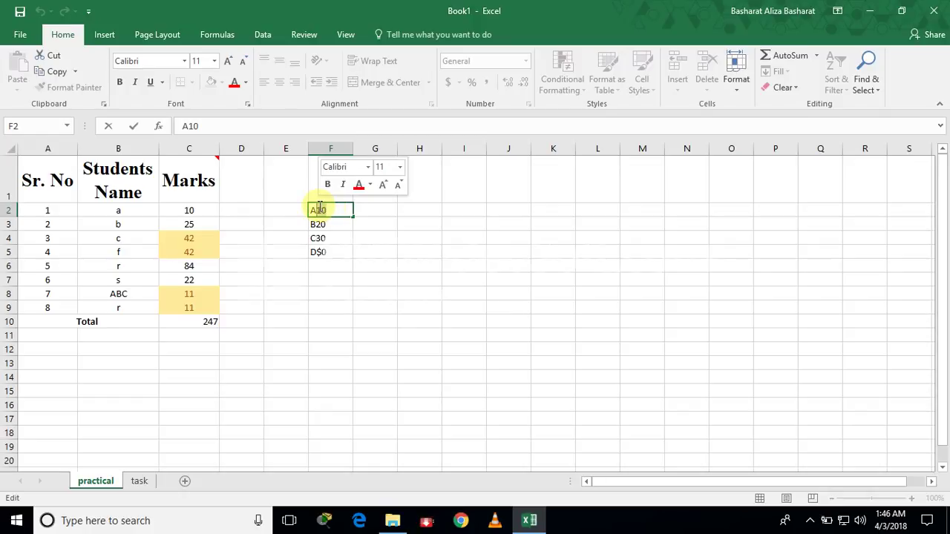
key(ctrl+c)
click(377, 208)
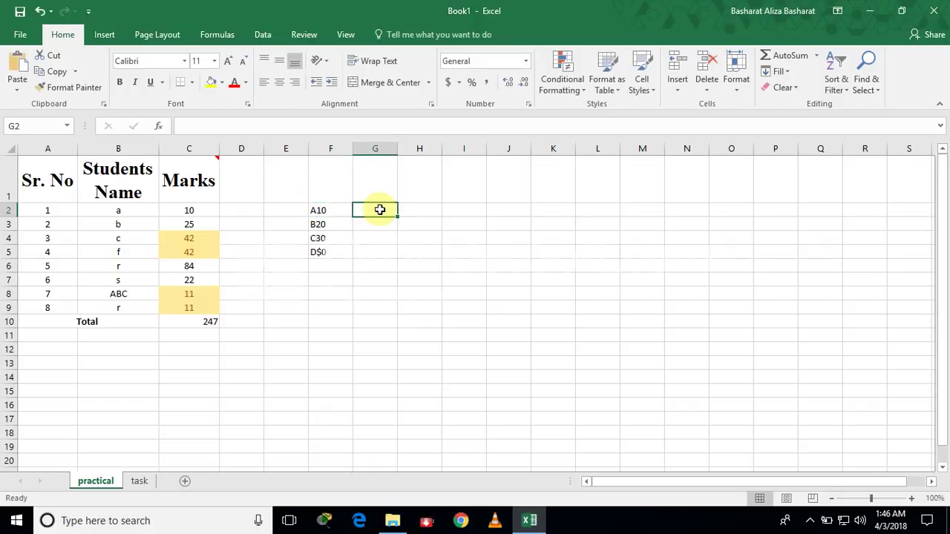
key(ctrl+v)
Step: Try autofilling G2 down to G5, and undo the fill
drag(399, 216, 398, 256)
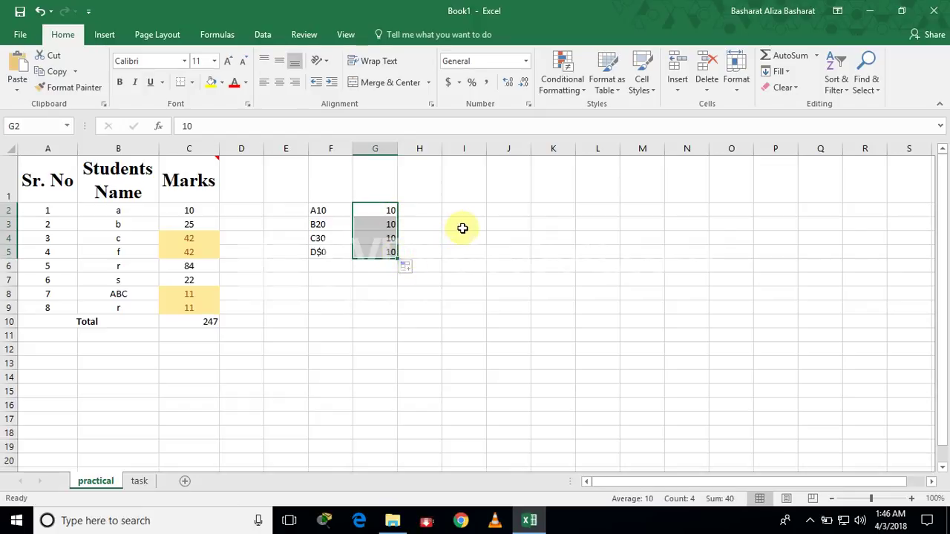
key(ctrl+z)
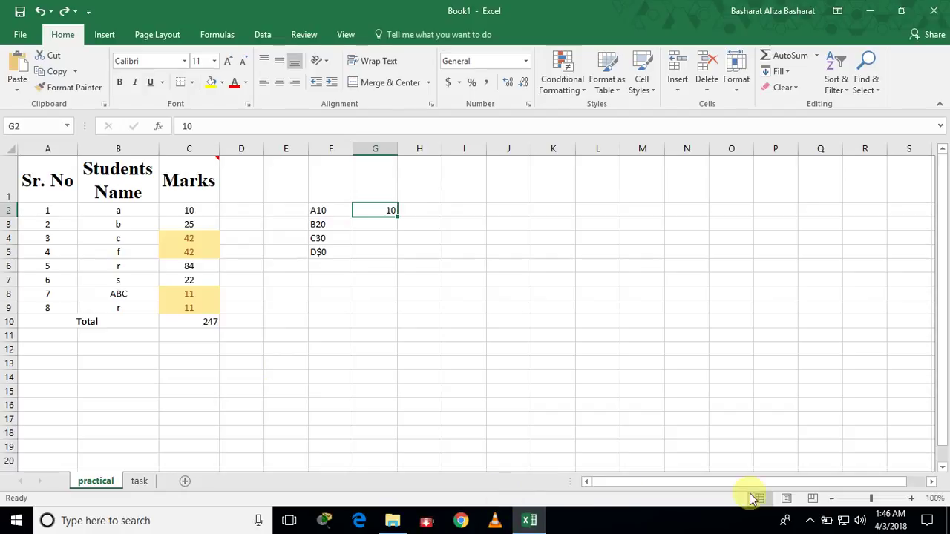